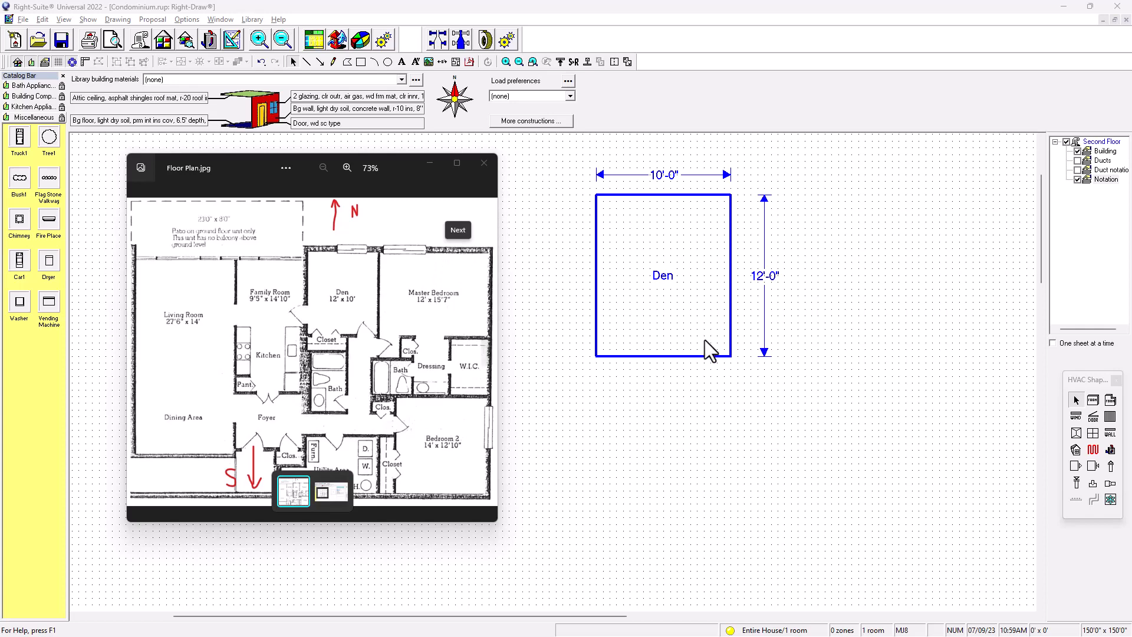
Copy the Den room to its left, and place a second copy directly below the first
left_click(674, 332)
left_click_drag(676, 333, 454, 324)
left_click_drag(442, 318, 441, 466, "ctrl")
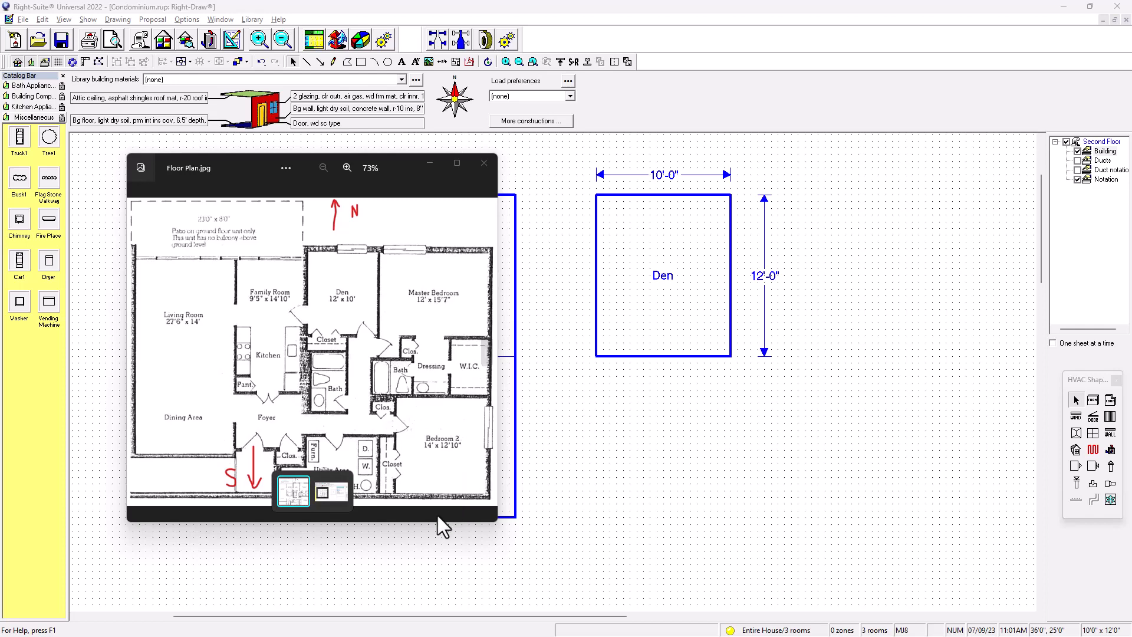
Move the Floor Plan.jpg image out of the way and bring the Floor Plans-Condo.pdf window over the drawing
left_click_drag(402, 165, 0, 250)
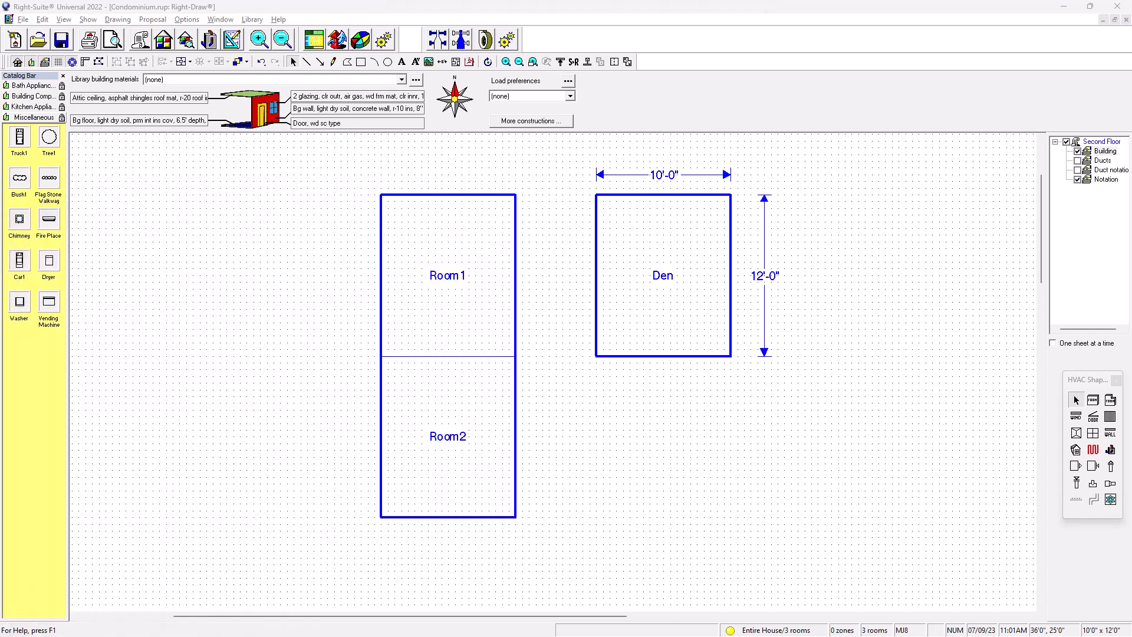
left_click_drag(0, 74, 341, 87)
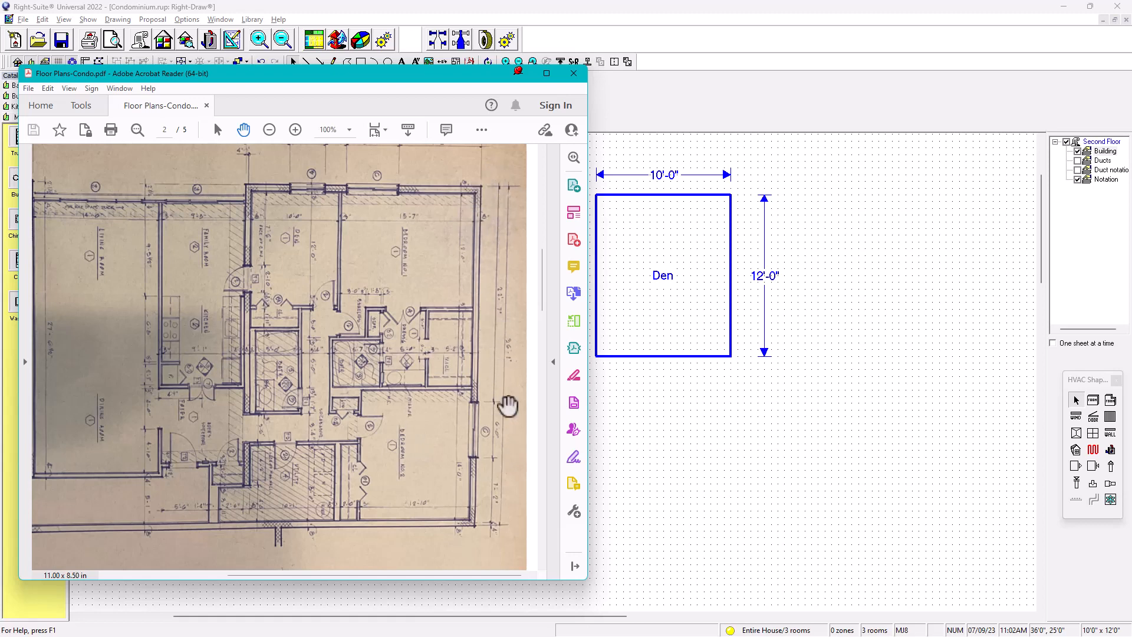
left_click_drag(383, 76, 361, 104)
Draw a vertical 36'-0" dimension line to the right of the Den
left_click(440, 64)
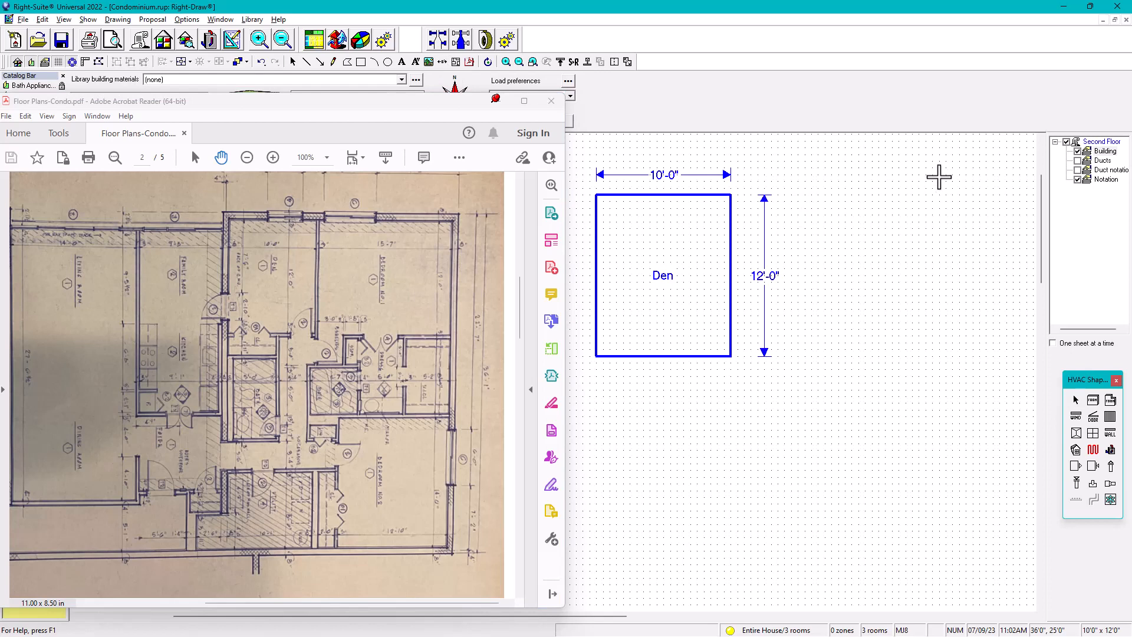
left_click(940, 175)
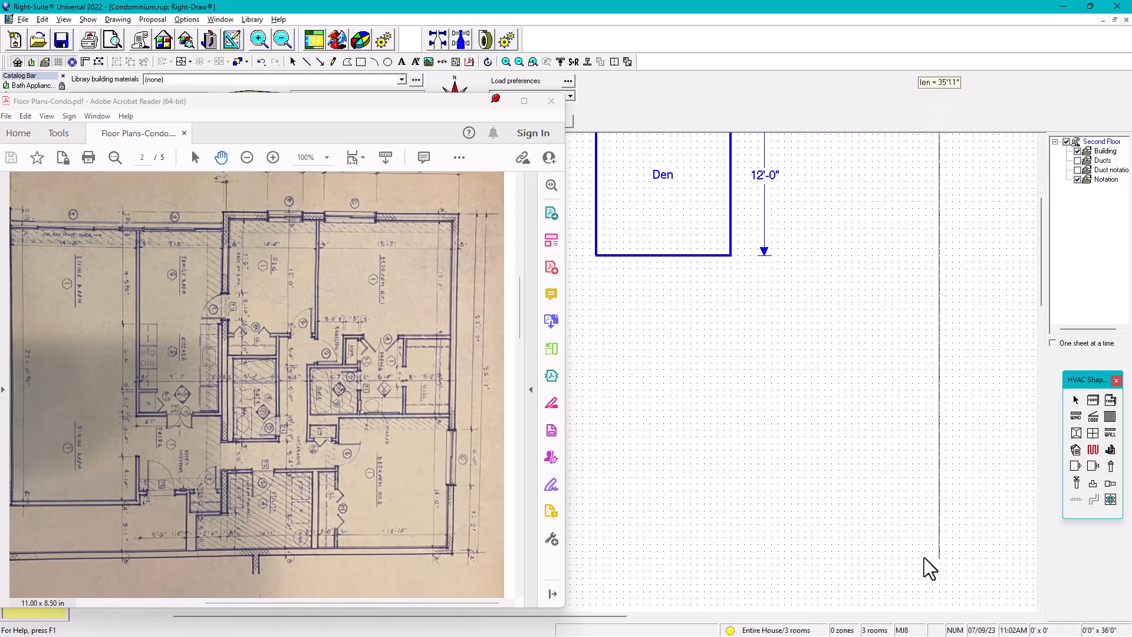
left_click(925, 558)
scroll(954, 432, "down", 1)
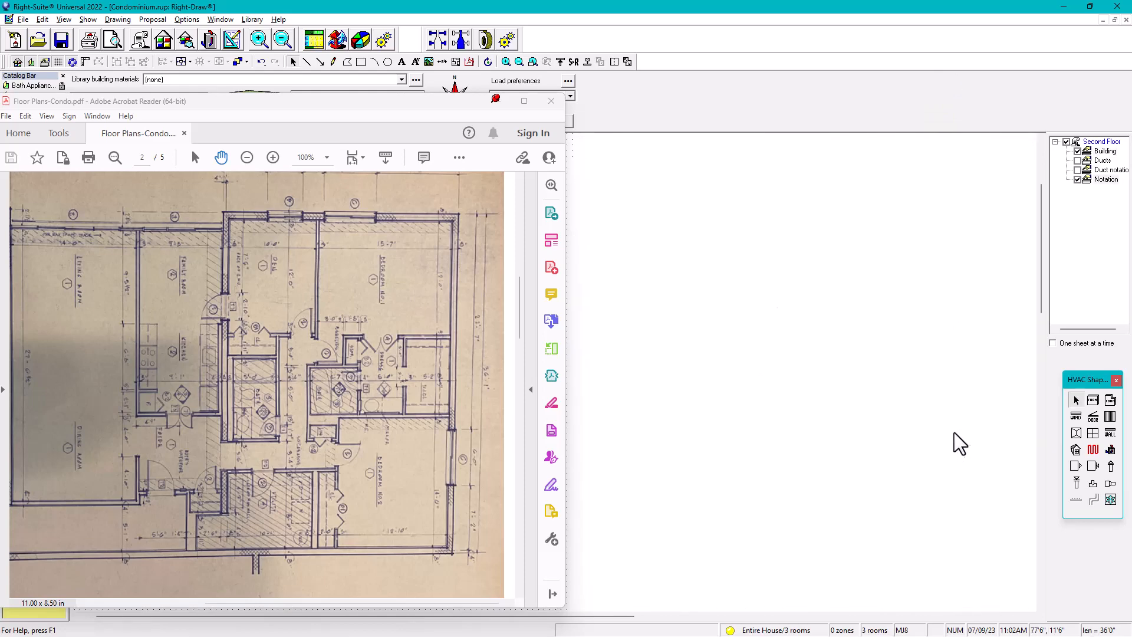
middle_click_drag(834, 349, 836, 329)
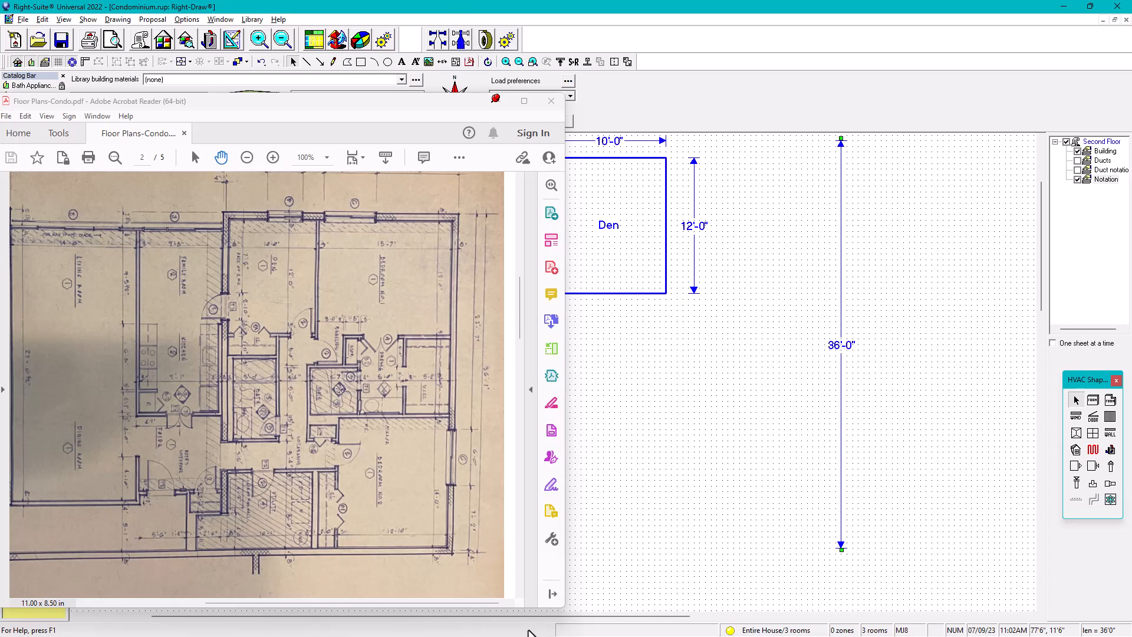
Shrink the floor plan PDF window, hide its tools pane, and position it beside the Den
left_click(557, 603)
left_click_drag(513, 568, 495, 549)
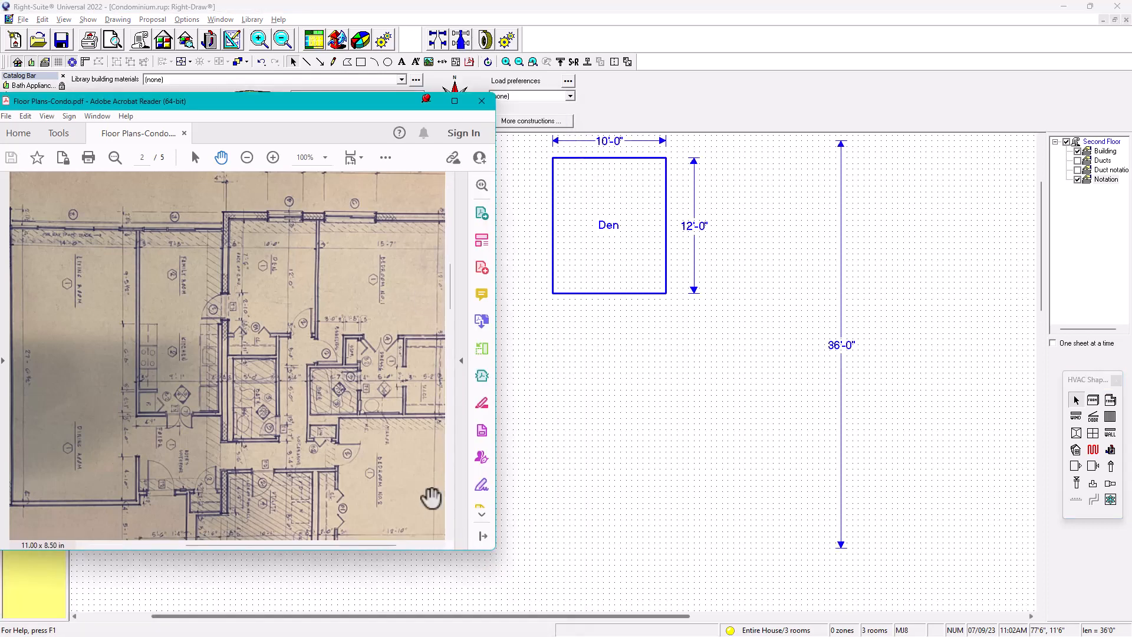
left_click(483, 537)
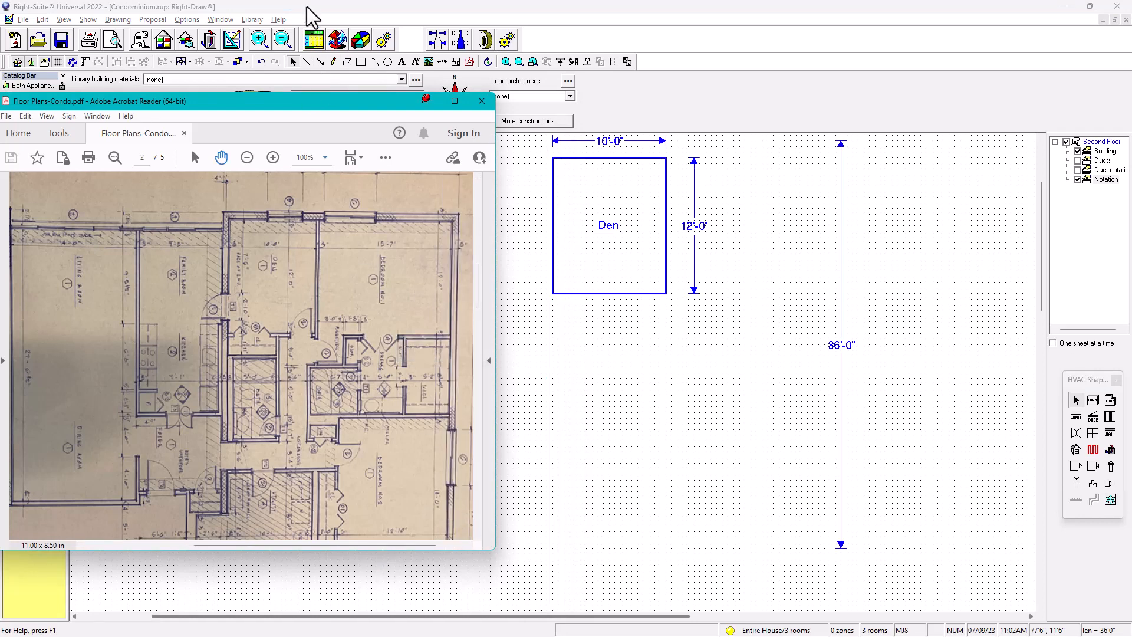
mouse_move(287, 120)
left_mouse_down()
mouse_move(328, 157)
mouse_move(336, 150)
left_mouse_up()
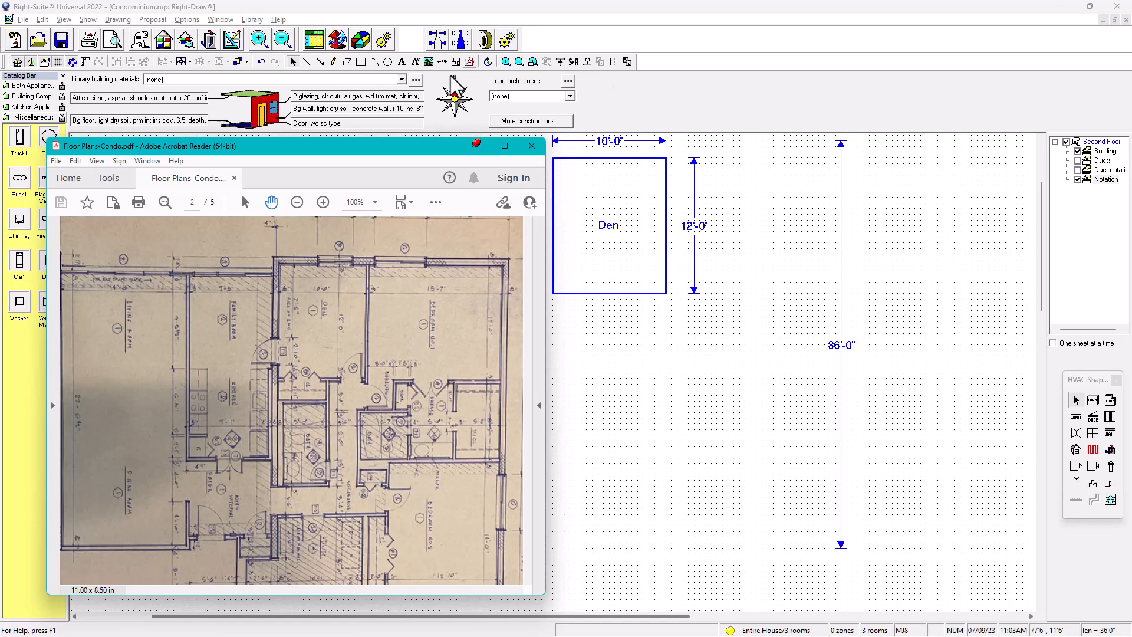
Hide the Default Construction Number Bar to enlarge the drawing area
left_click(88, 20)
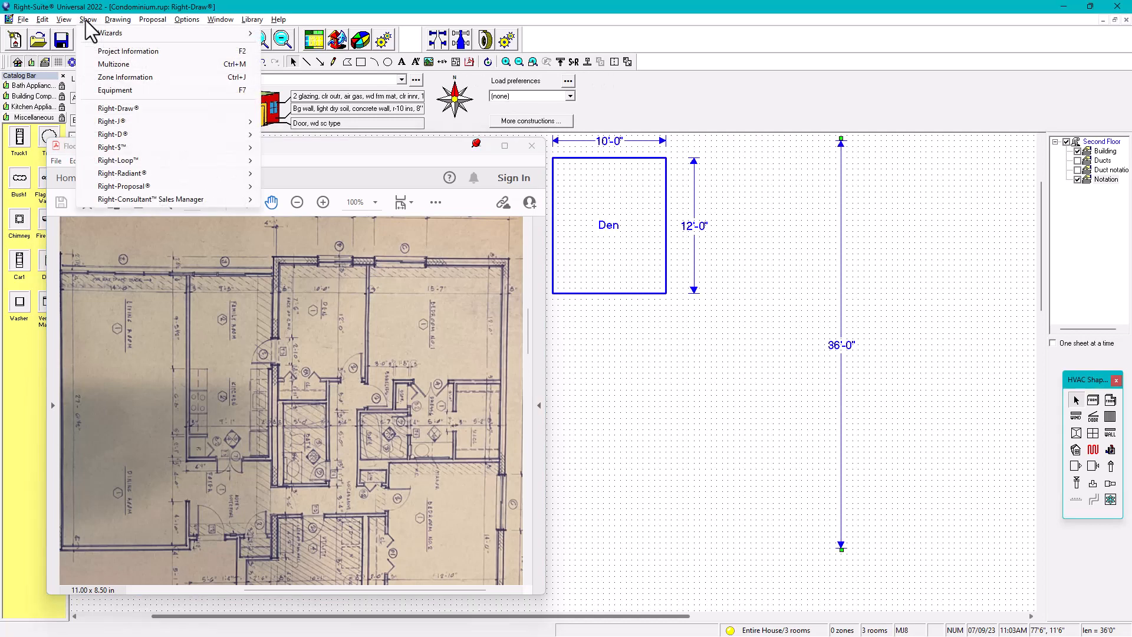
left_click(116, 20)
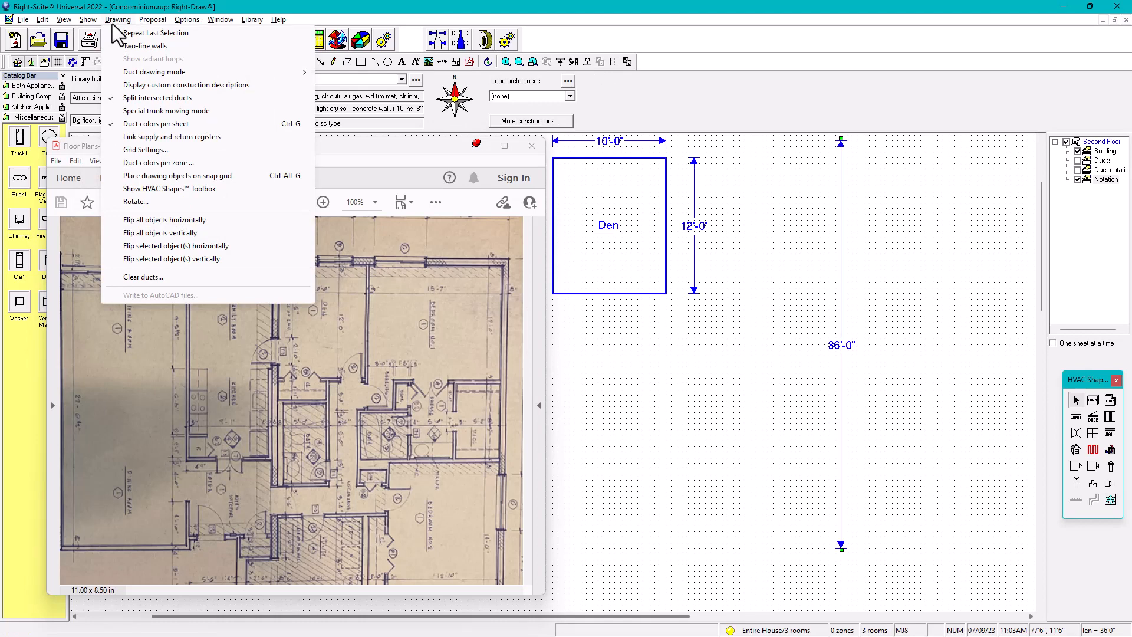
mouse_move(63, 19)
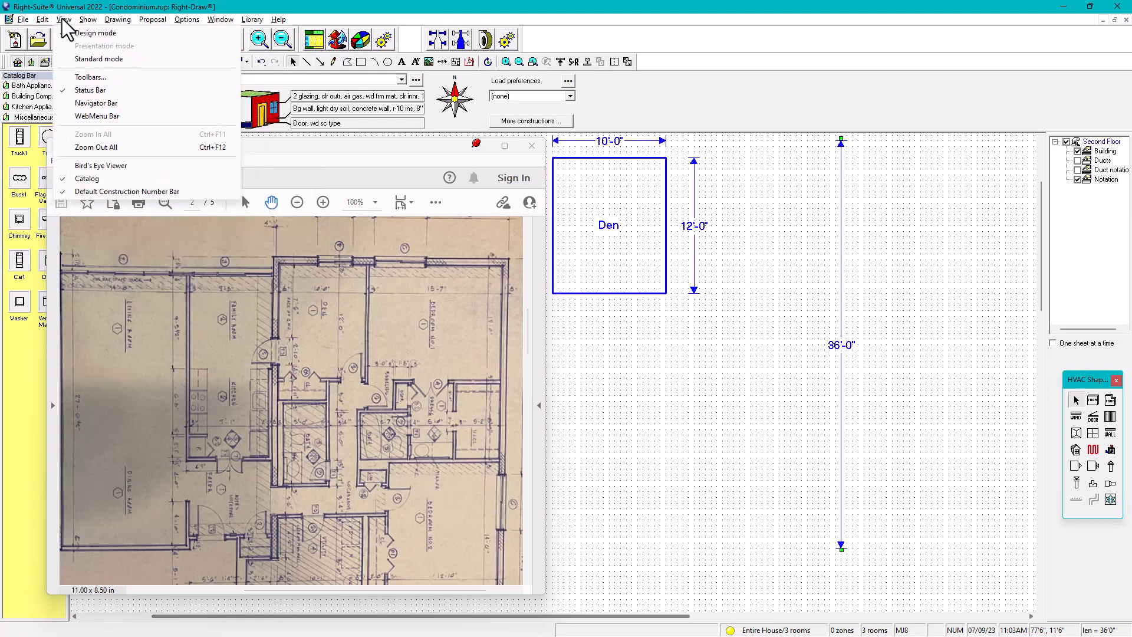
left_click(99, 192)
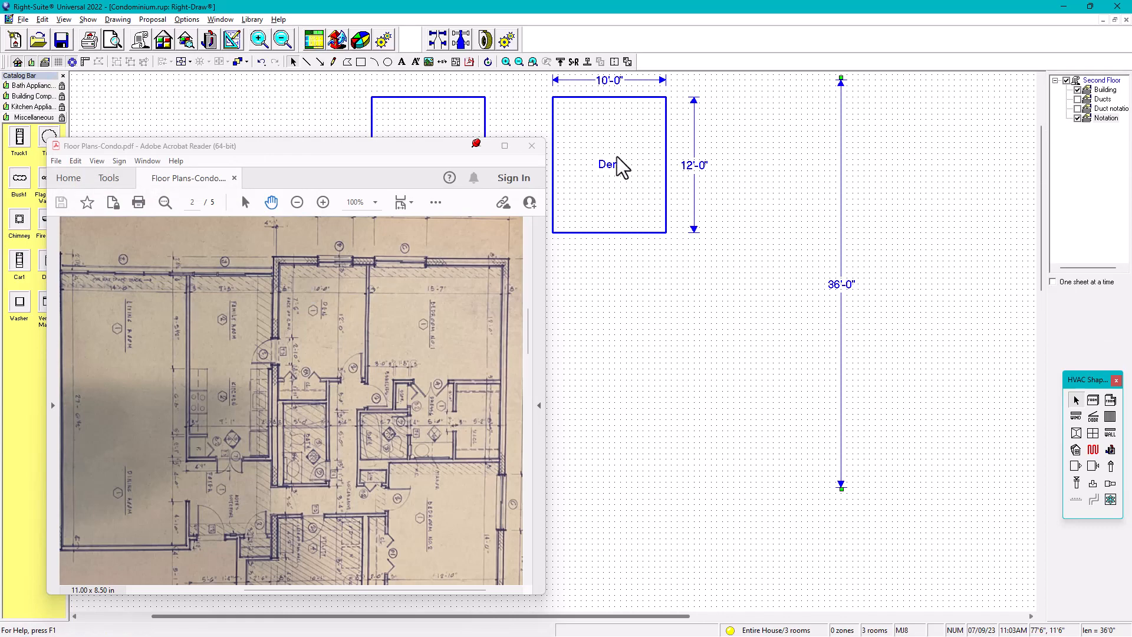
Delete the two extra Den copies, Room1 and Room2
mouse_move(619, 159)
middle_mouse_down()
mouse_move(770, 139)
mouse_move(748, 240)
mouse_move(874, 180)
middle_mouse_up()
left_click(577, 243)
key("Delete")
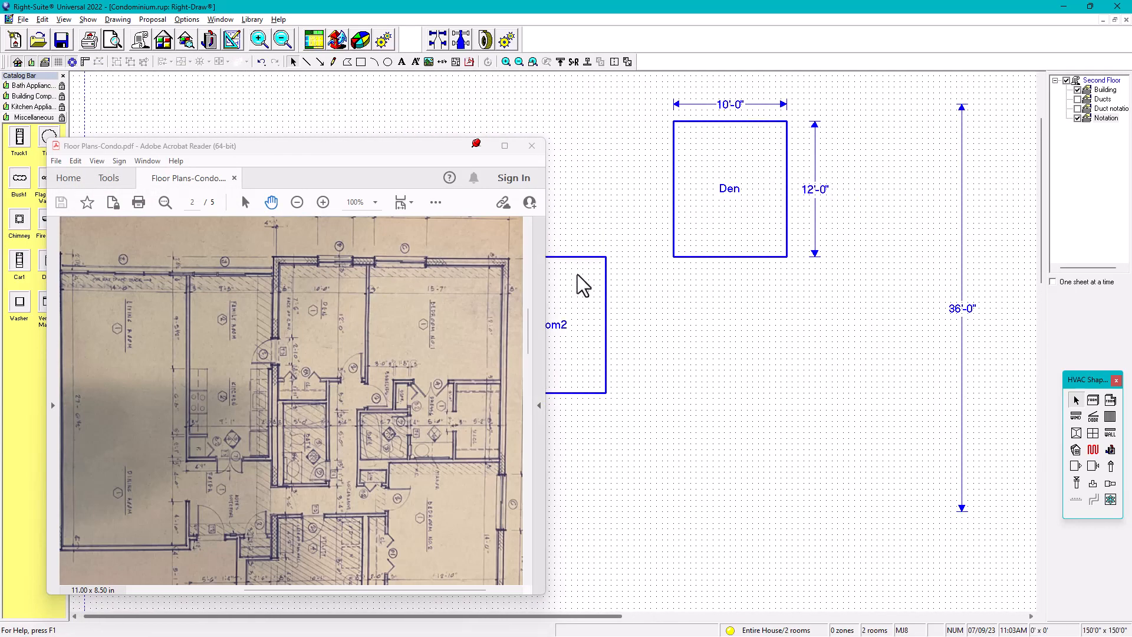
left_click(582, 286)
key("Delete")
middle_click_drag(844, 237, 700, 232)
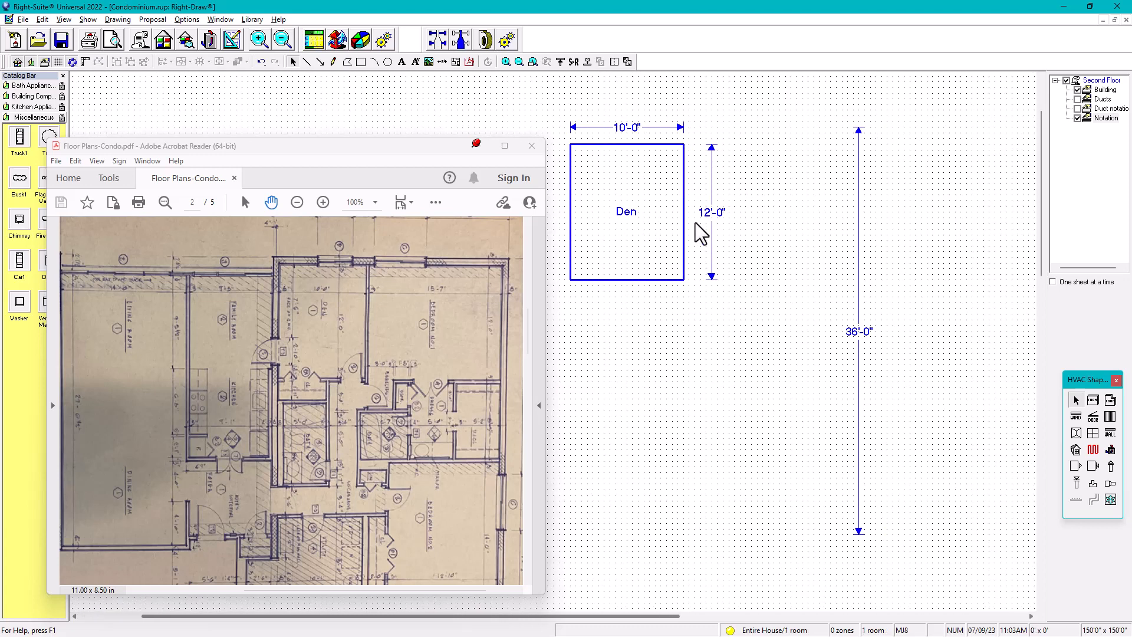
Copy the Den next to the upper end of the 36'-0" dimension and rename the copy Master Bedroom
left_click(640, 234)
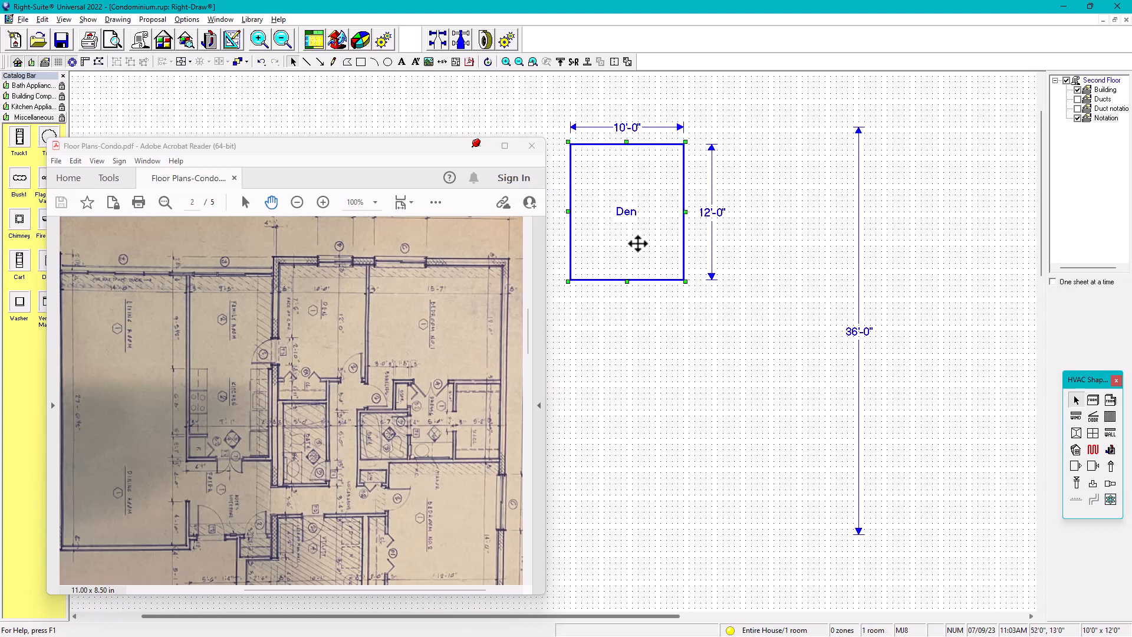
left_click_drag(634, 255, 797, 229)
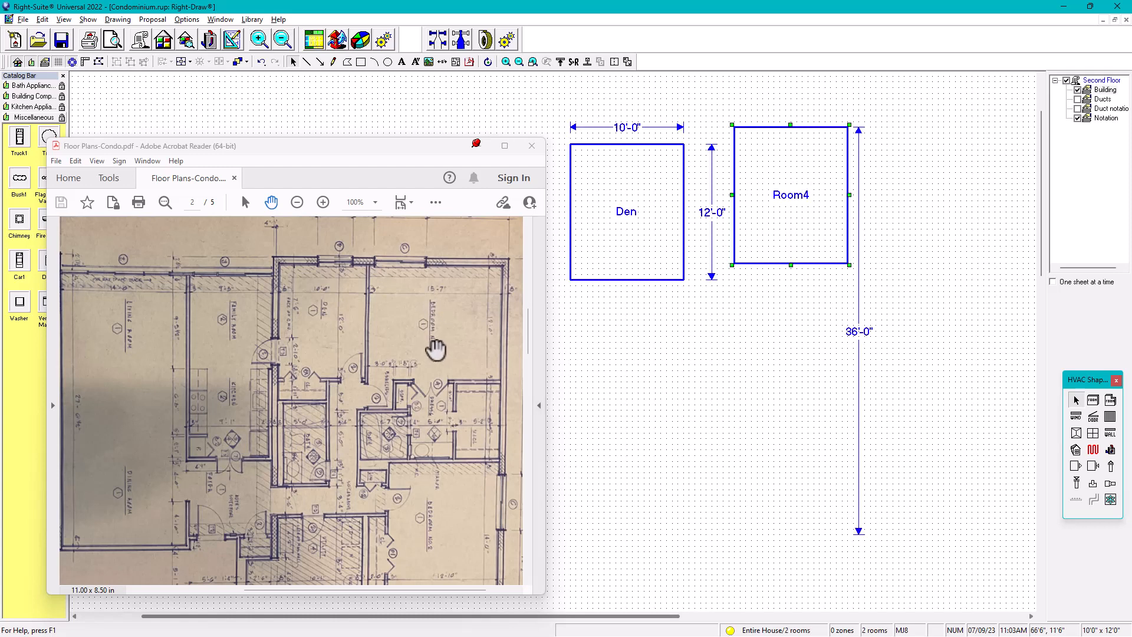
double_click(794, 203)
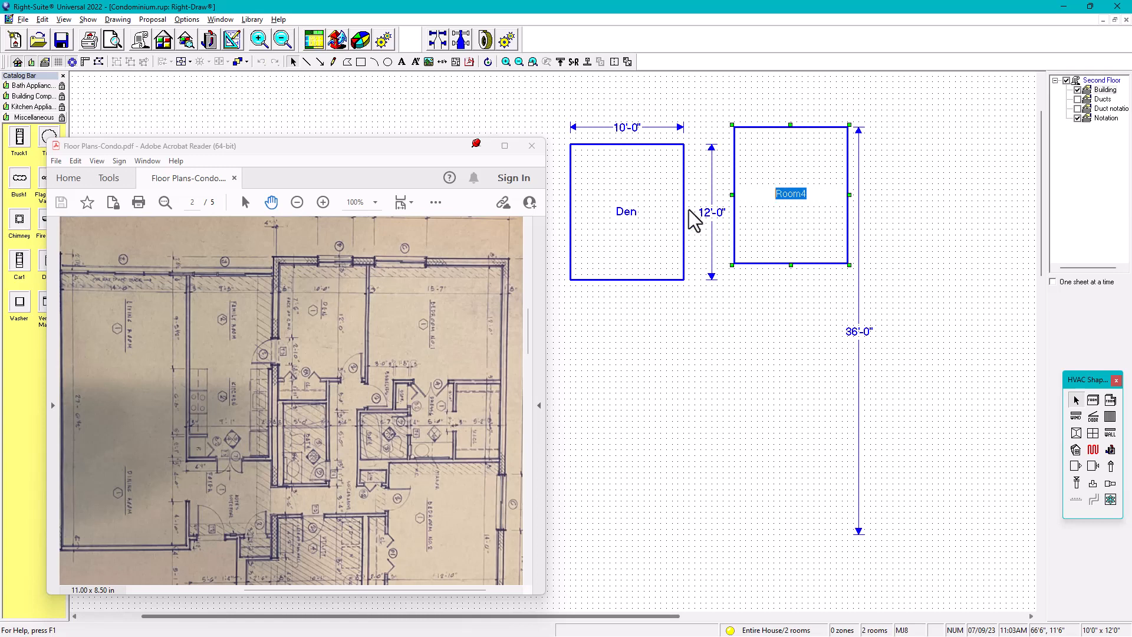
type("MAster Bedr")
left_click(769, 328)
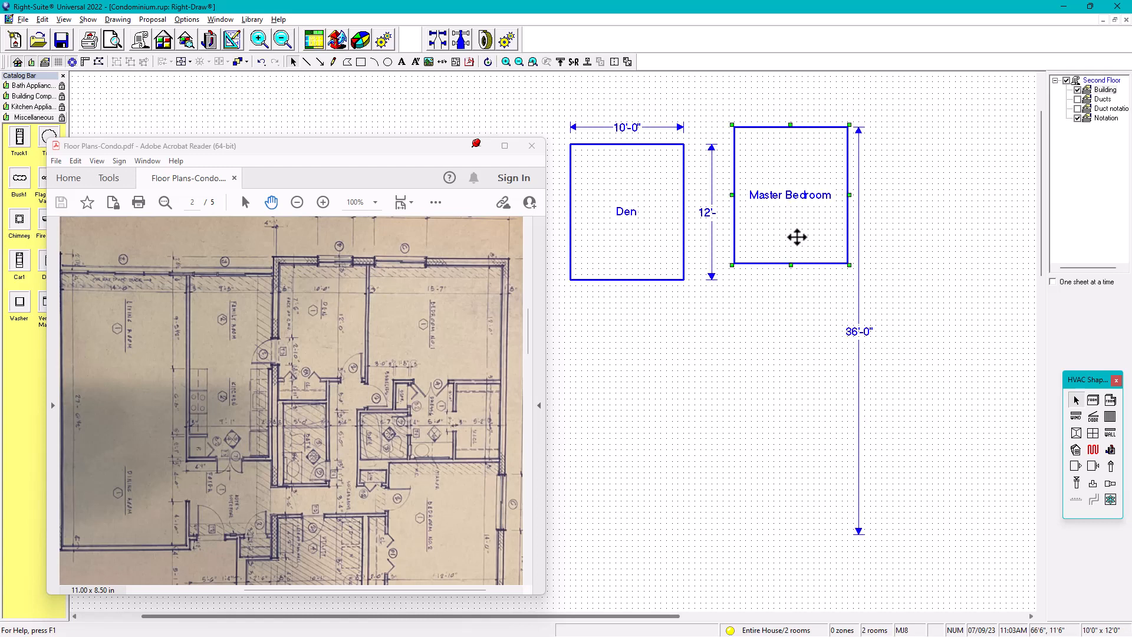
Copy the Master Bedroom down to the lower end of the 36'-0" dimension and rename the copy Bedroom 2
left_click_drag(796, 238, 799, 521)
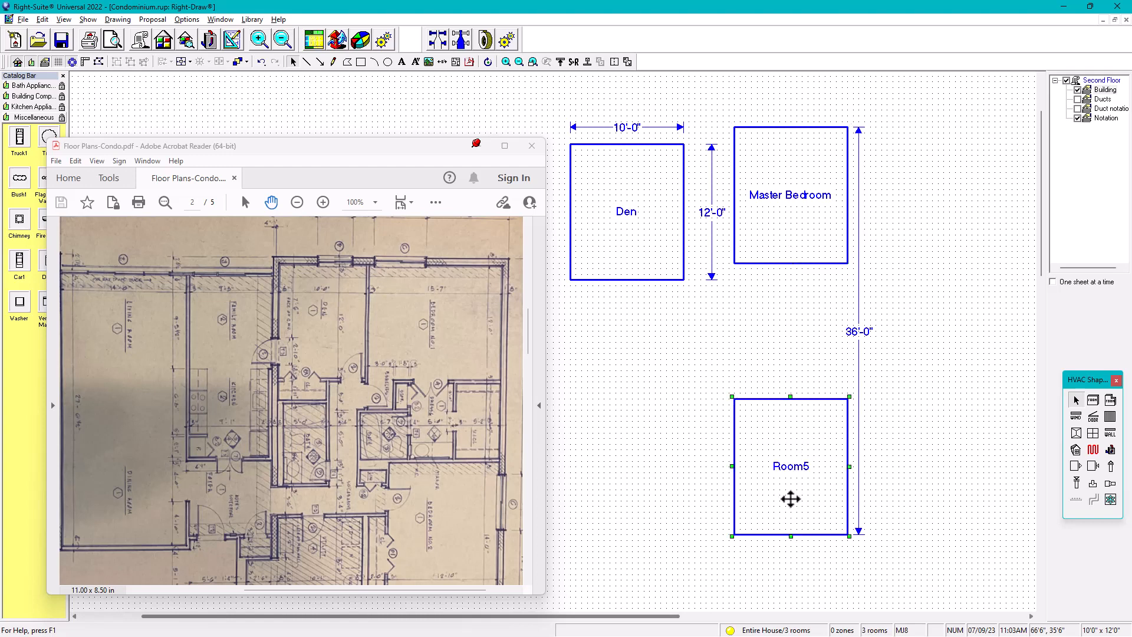
double_click(814, 470)
left_click_drag(814, 470, 736, 470)
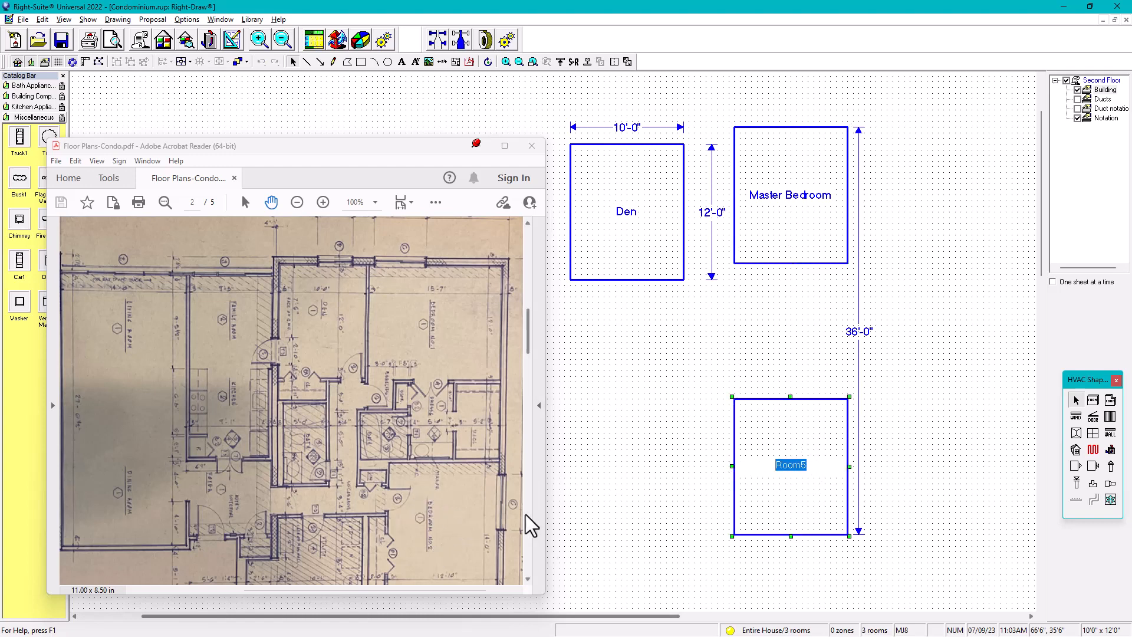
type("erd")
left_click(701, 426)
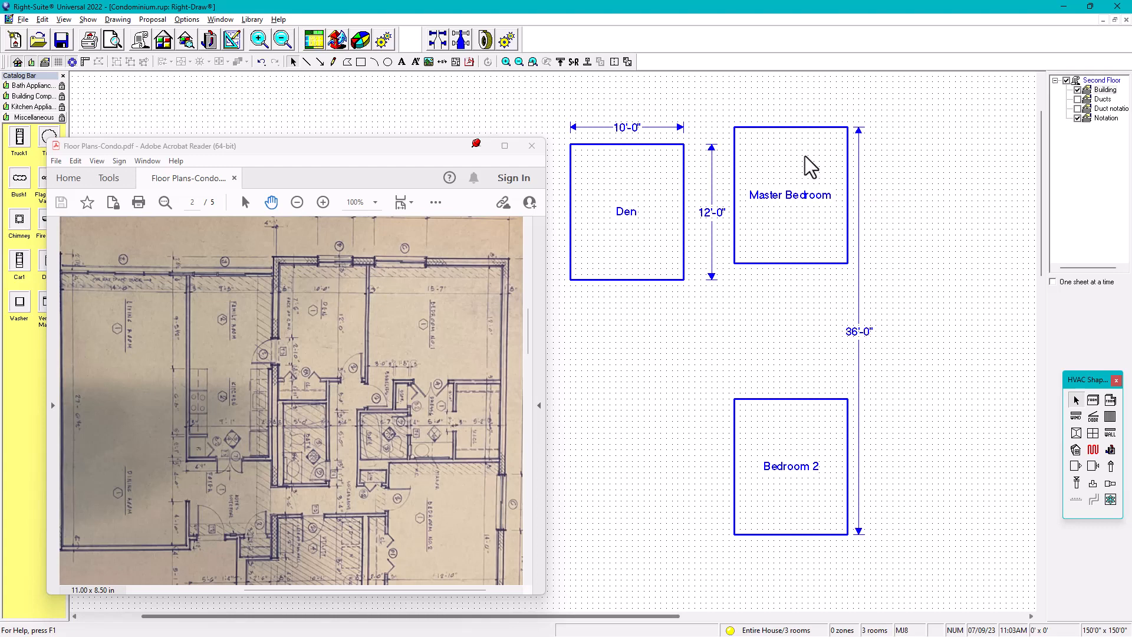
Enlarge the floor plan PDF to 150% and examine the dimensions of Bedroom No. 1
mouse_move(816, 173)
left_click(779, 215)
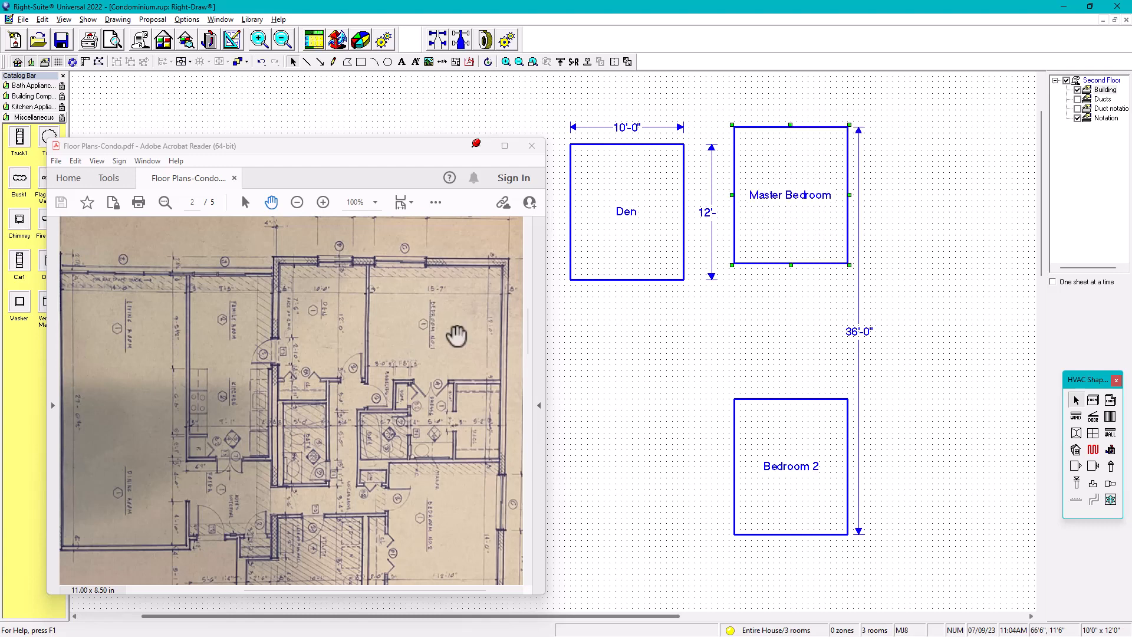
left_click(323, 203)
left_click(323, 202)
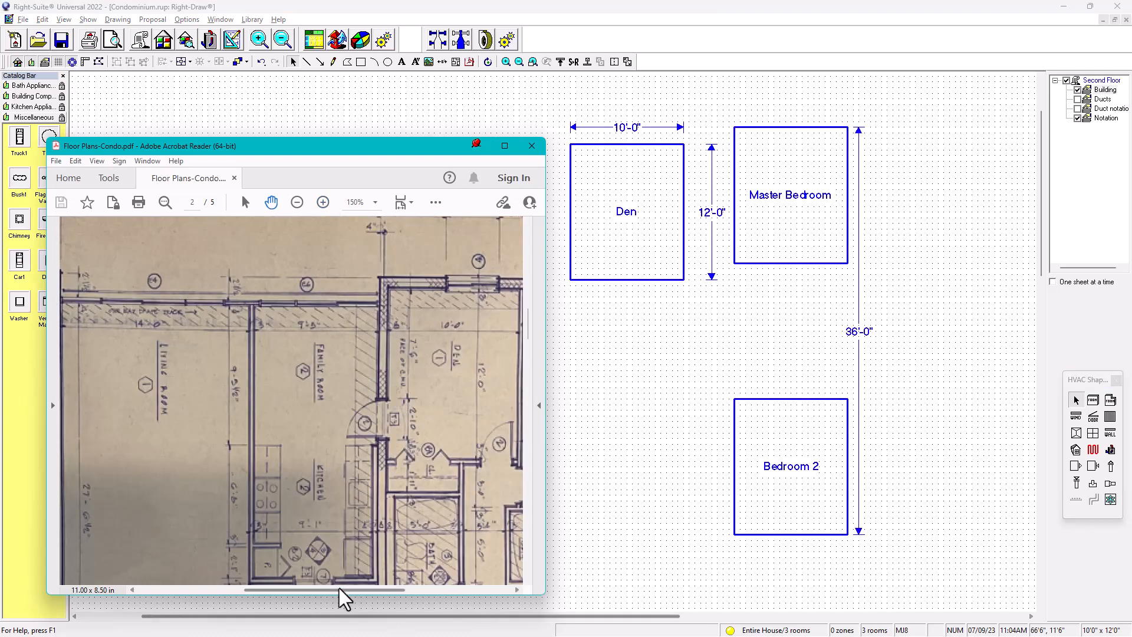
left_click_drag(344, 591, 430, 603)
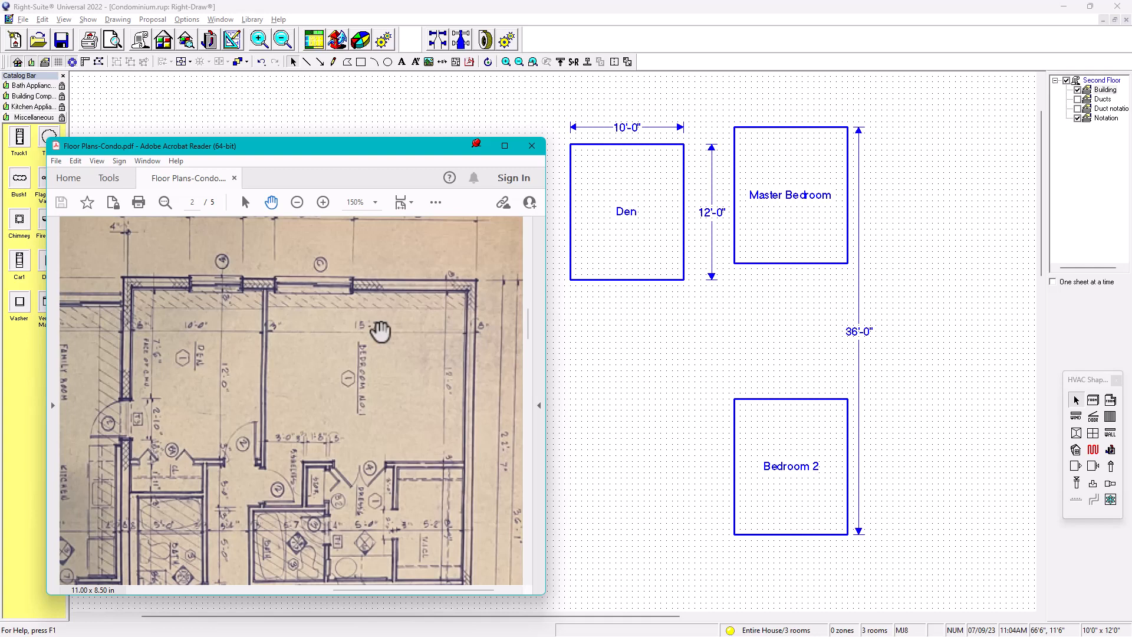
Reduce the Master Bedroom's width to 9'-0"
left_click(793, 224)
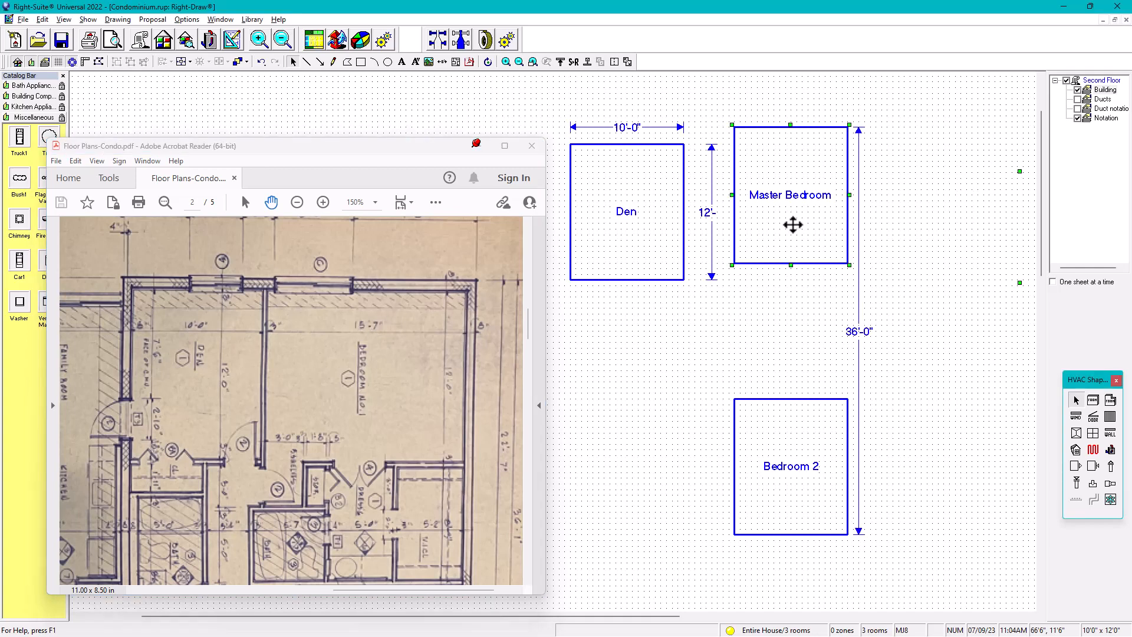
key("shift+Left")
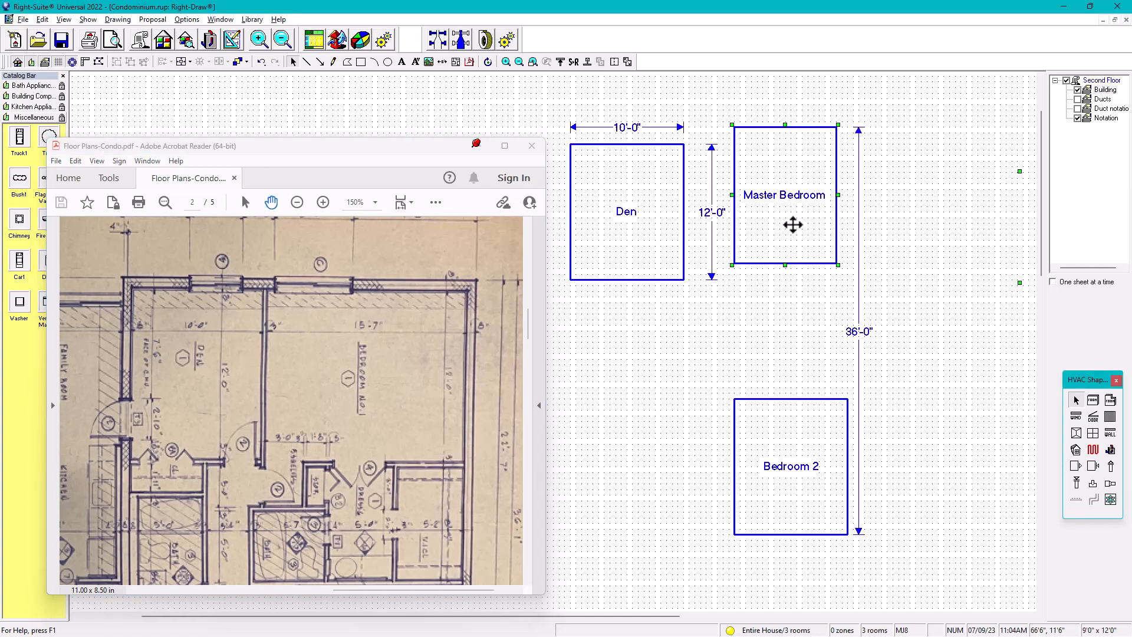
scroll(683, 288, "down", 2)
middle_click_drag(684, 292, 900, 285)
middle_click_drag(713, 306, 704, 298)
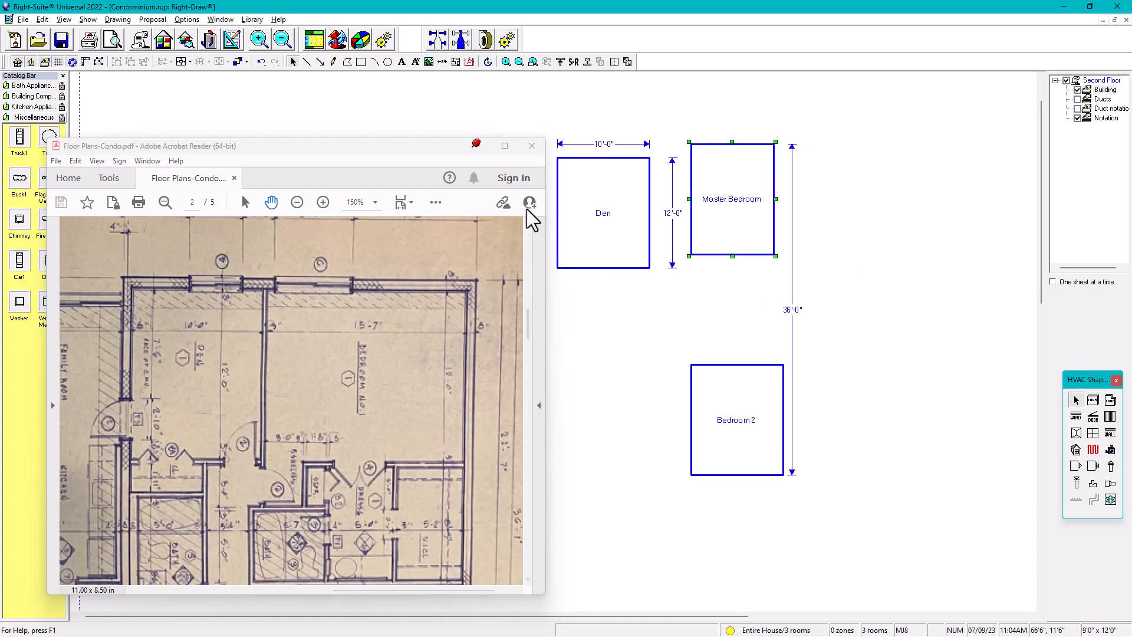
Move the floor plan PDF window away from the rooms, keeping the Bedroom No. 1 dimensions readable
mouse_move(320, 149)
left_mouse_down()
mouse_move(145, 111)
mouse_move(180, 125)
mouse_move(184, 114)
left_mouse_up()
left_click(508, 124)
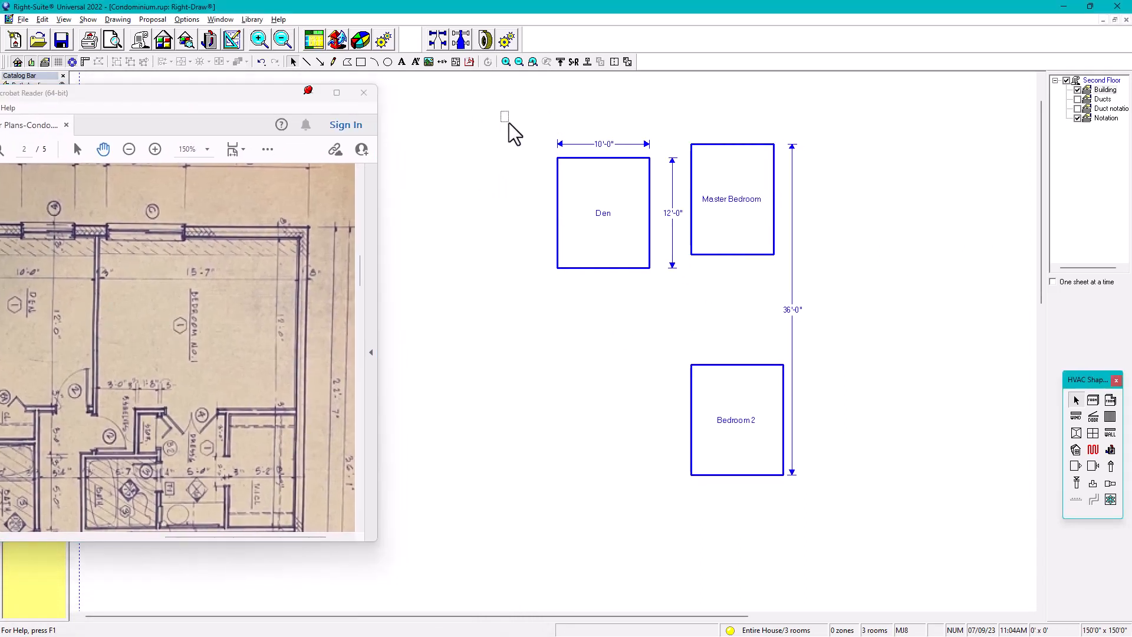
left_click_drag(509, 124, 695, 323)
left_click_drag(606, 232, 493, 242)
scroll(788, 162, "up", 3)
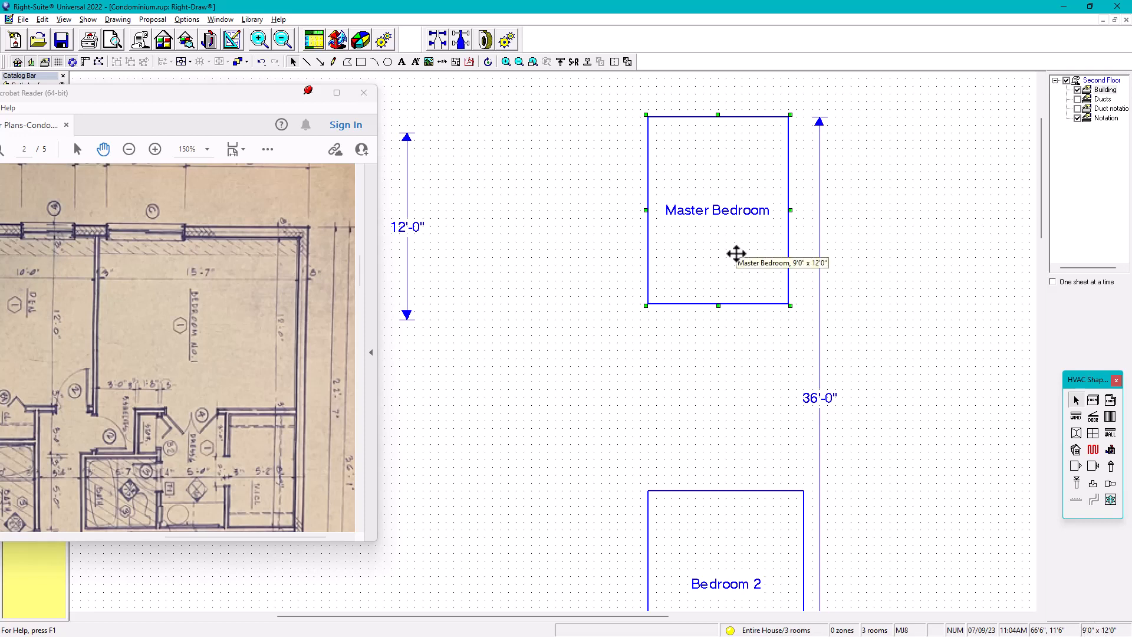
Widen the Master Bedroom to 16'-6", keeping its 12'-0" depth
key("shift+Right")
key("shift+Right")
key("shift+Right")
key("shift+Right")
key("shift+Right")
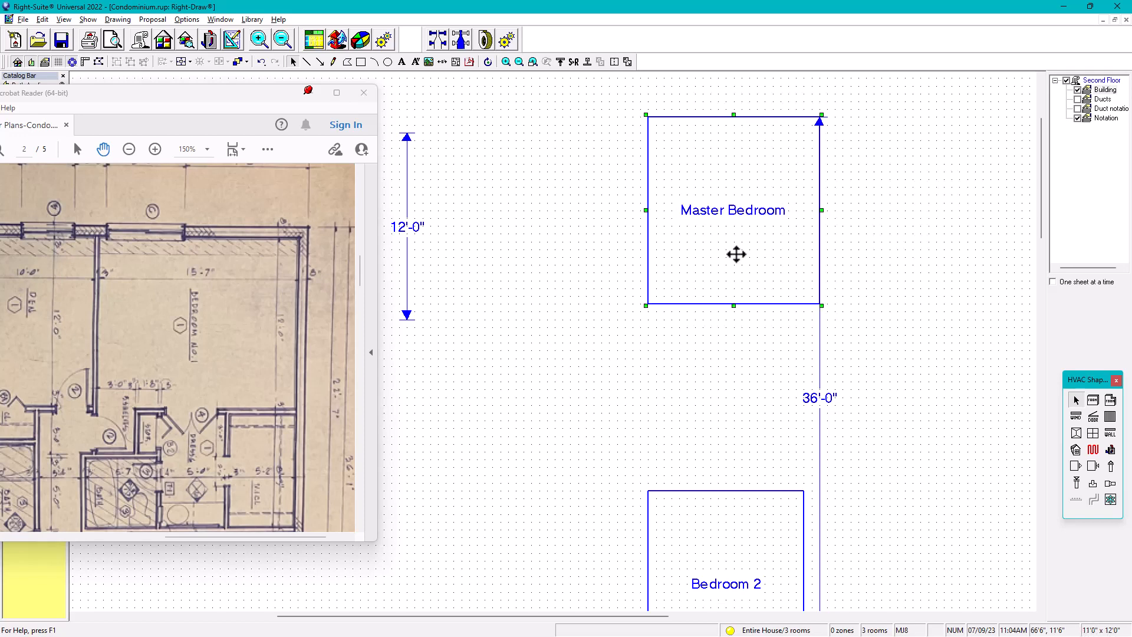
key("shift+Right")
key("shift+Right")
key("shift+Right")
key("shift+Right")
key("shift+Right")
key("shift+Right")
key("shift+Right")
key("shift+Right")
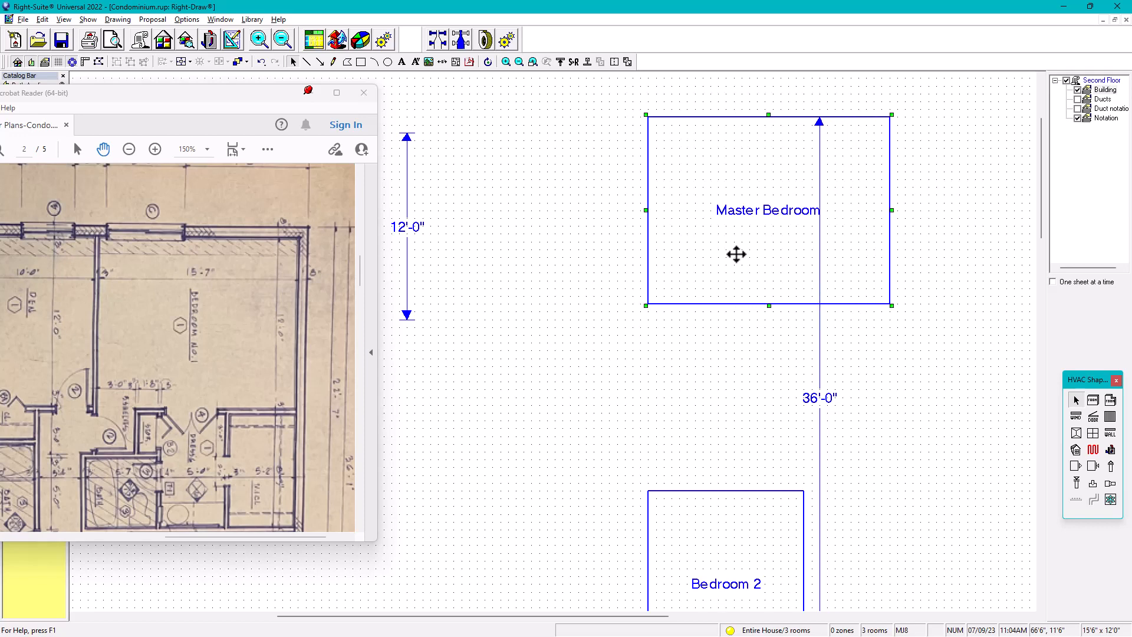
key("shift+Right")
key("shift+Right")
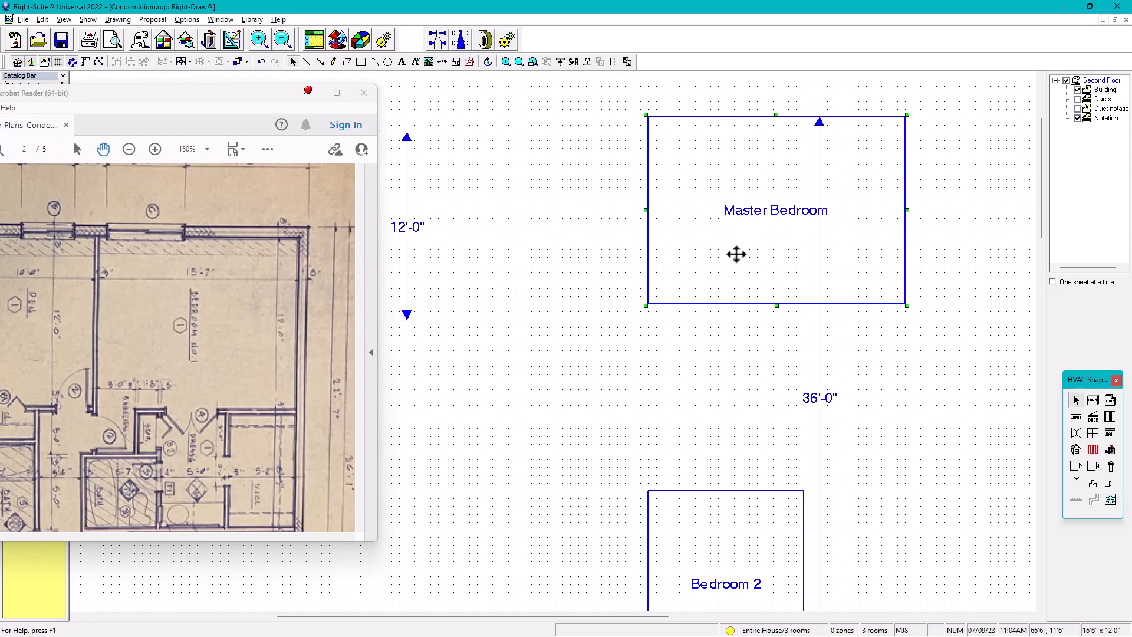
Shift the Master Bedroom left until its right wall lines up with the 36'-0" dimension line
key("Left")
key("Left")
key("Left")
key("Left")
key("Left")
key("Left")
key("Left")
key("Left")
key("Left")
key("Left")
key("Left")
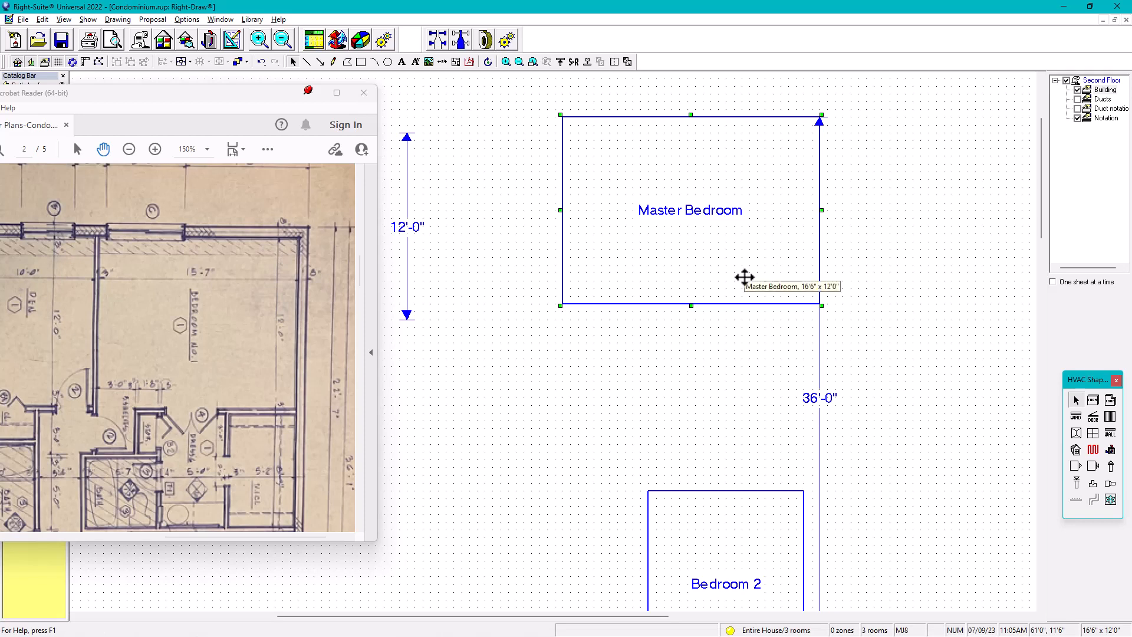
Deepen the Master Bedroom to 12'-6" and shift it 1'-6" left, clear of the 36'-0" dimension line
key("shift+Down")
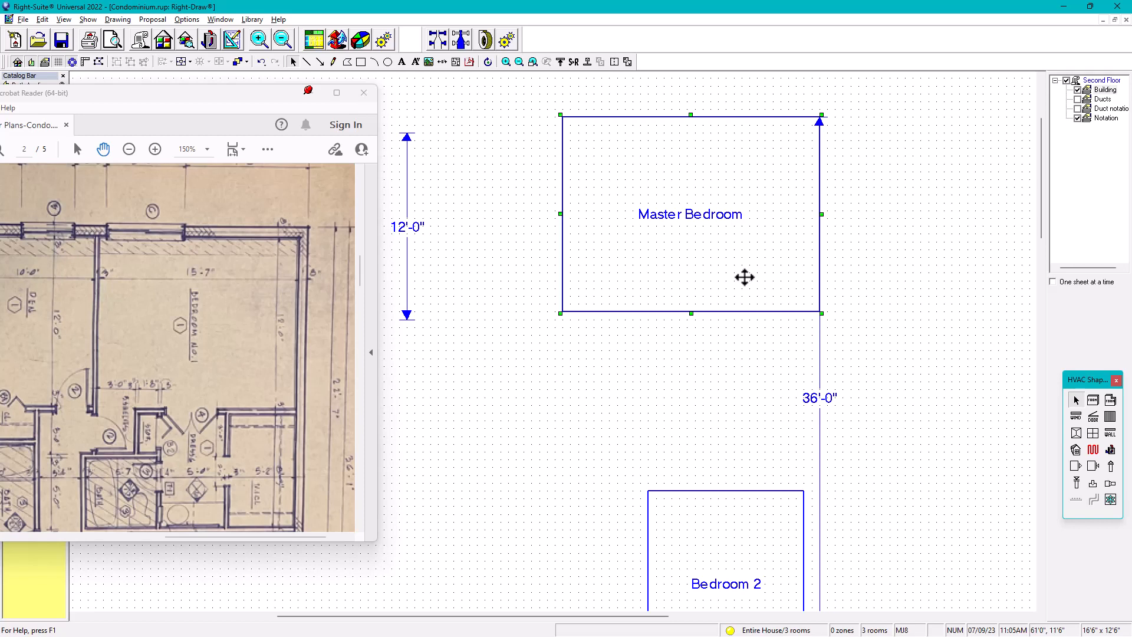
key("Left")
key("Left")
key("Left")
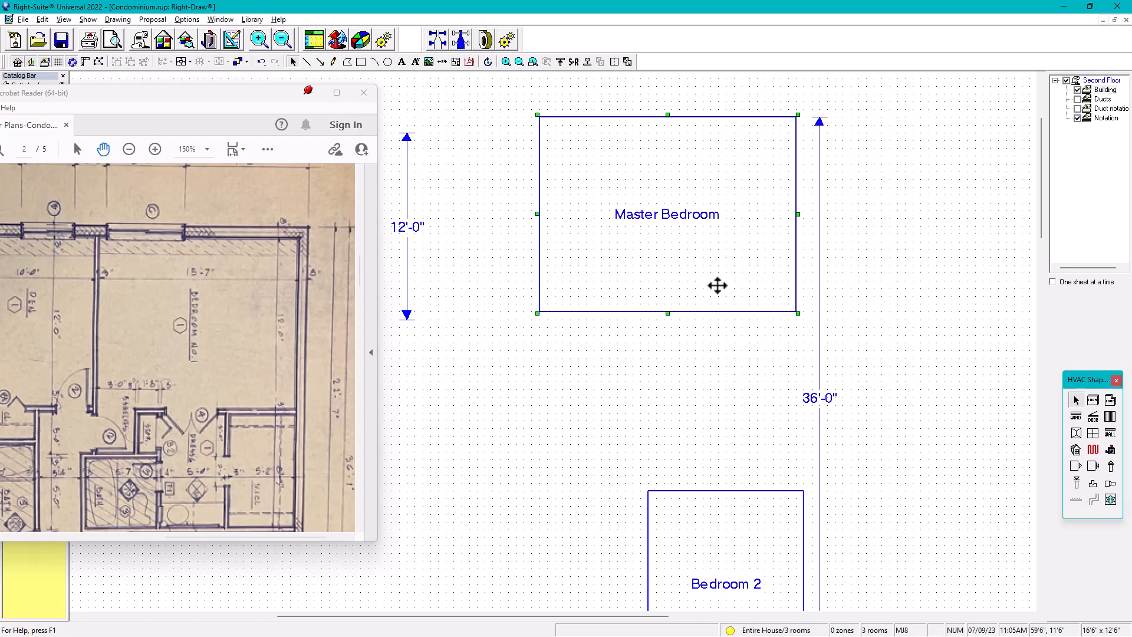
Check Bedroom No. 2's dimensions in the floor plan PDF and shift Bedroom 2 left by 5'-0"
scroll(812, 376, "down", 1)
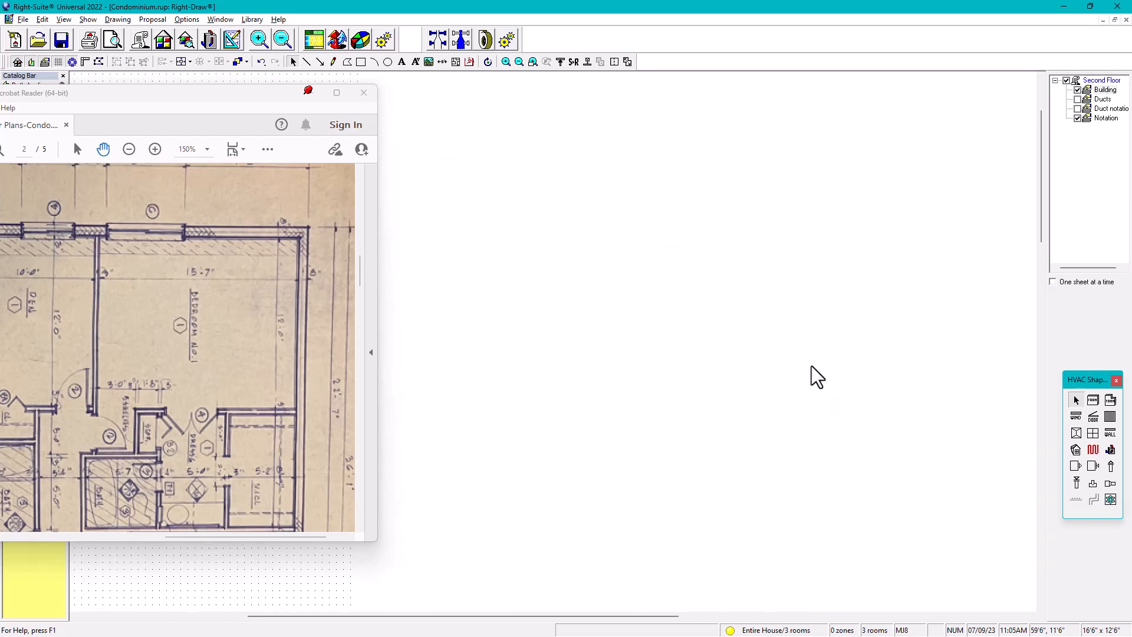
middle_click_drag(768, 419, 766, 285)
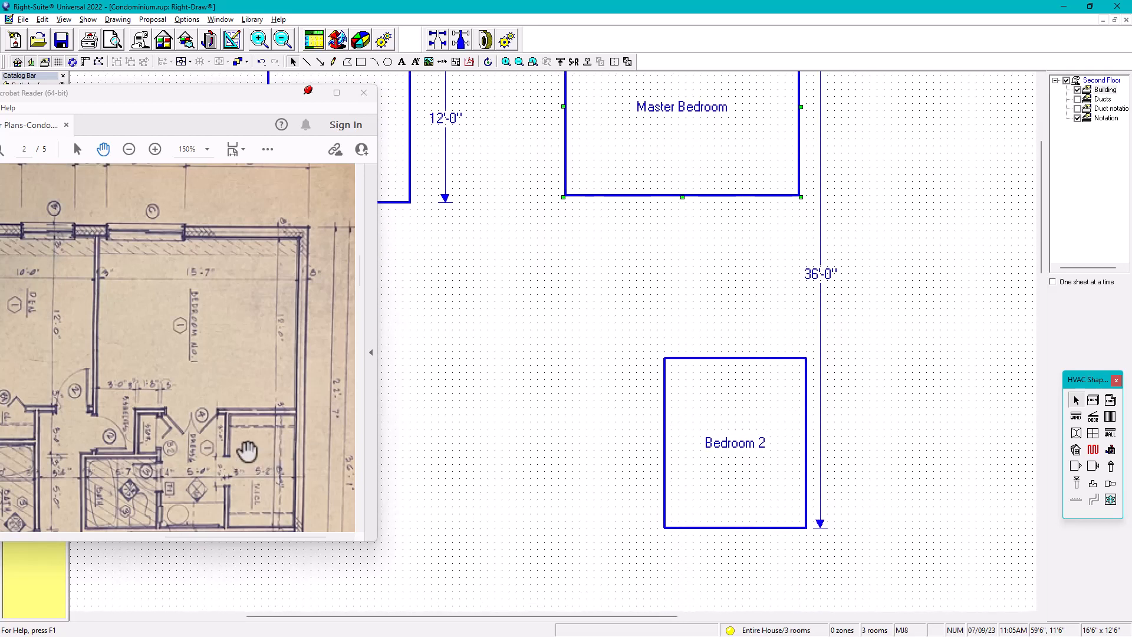
scroll(250, 440, "down", 4)
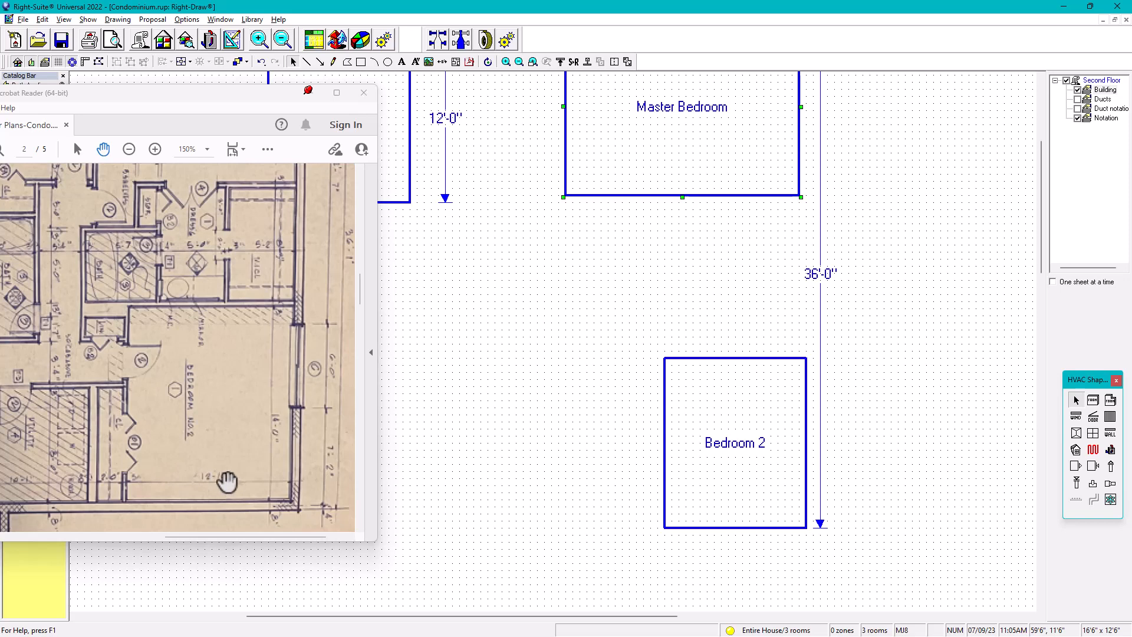
left_click(724, 484)
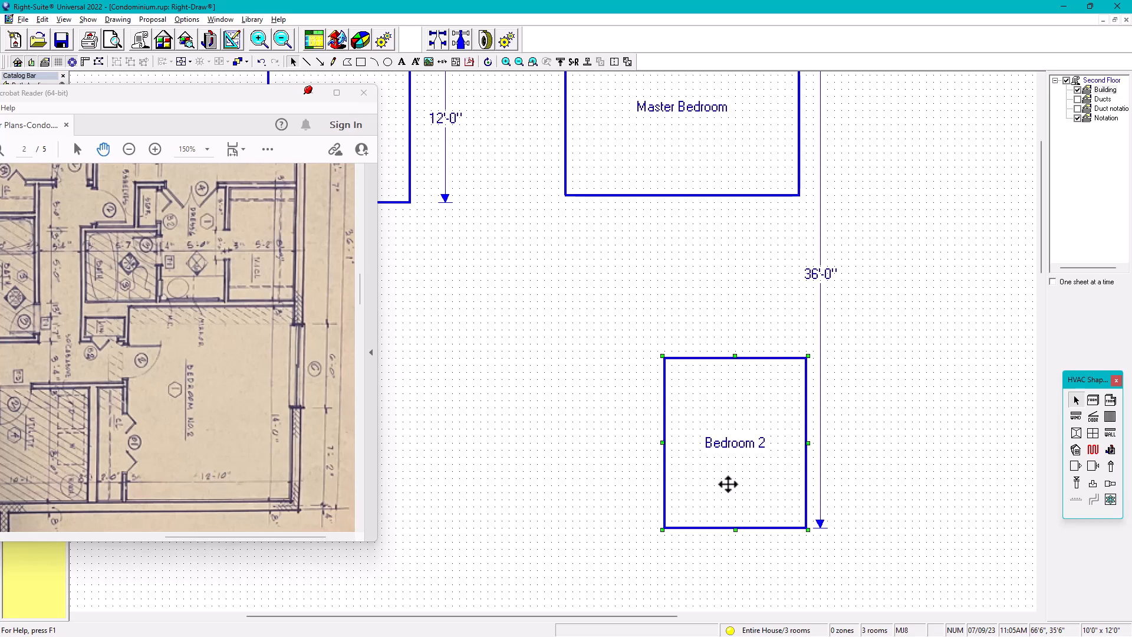
key("Left")
key("Left")
key("Left")
key("Left")
key("Left")
key("Left")
key("Left")
key("Left")
key("Left")
key("Left")
Widen Bedroom 2 to 13'-6" and align its right wall with the Master Bedroom's right wall
key("shift+Right")
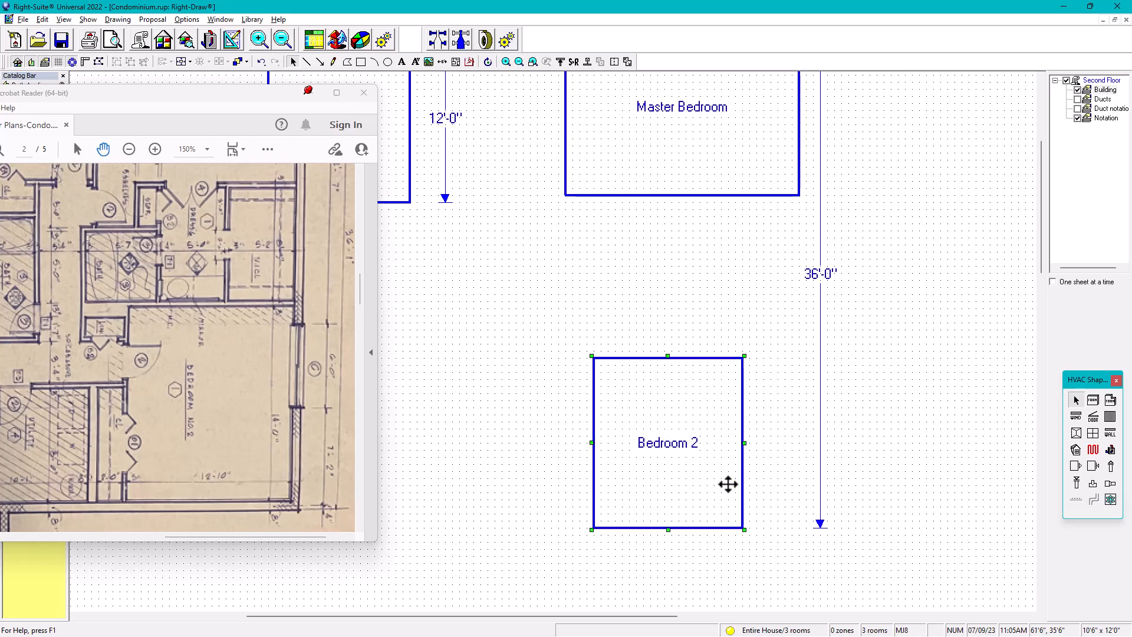
key("shift+Right")
key("shift+Right")
key("shift+Right")
key("shift+Right")
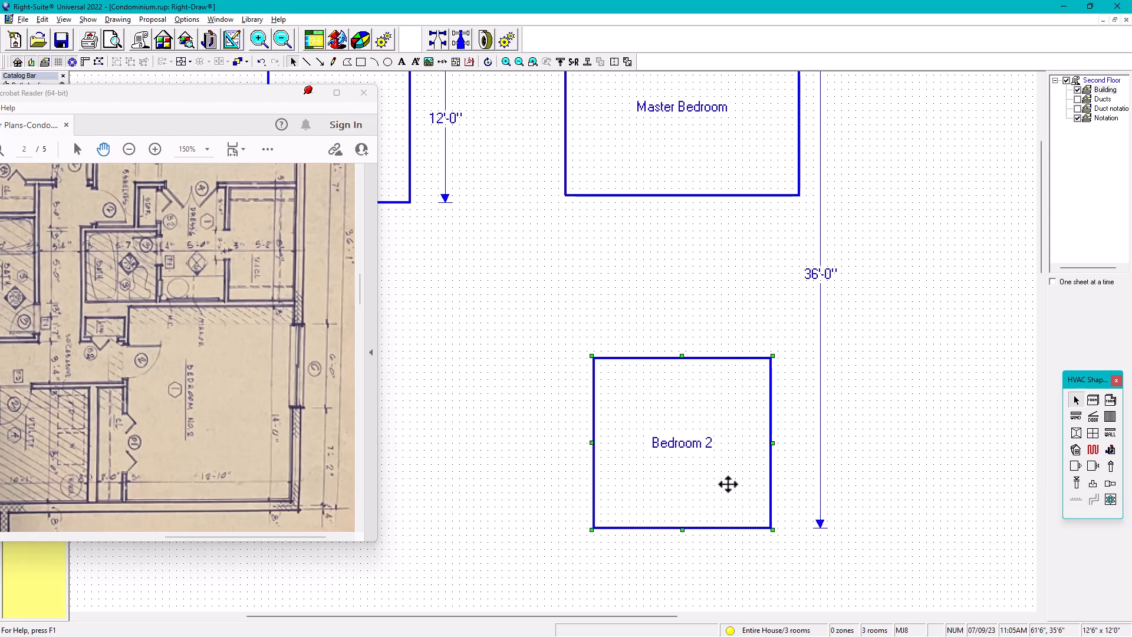
key("shift+Right")
key("shift+Right")
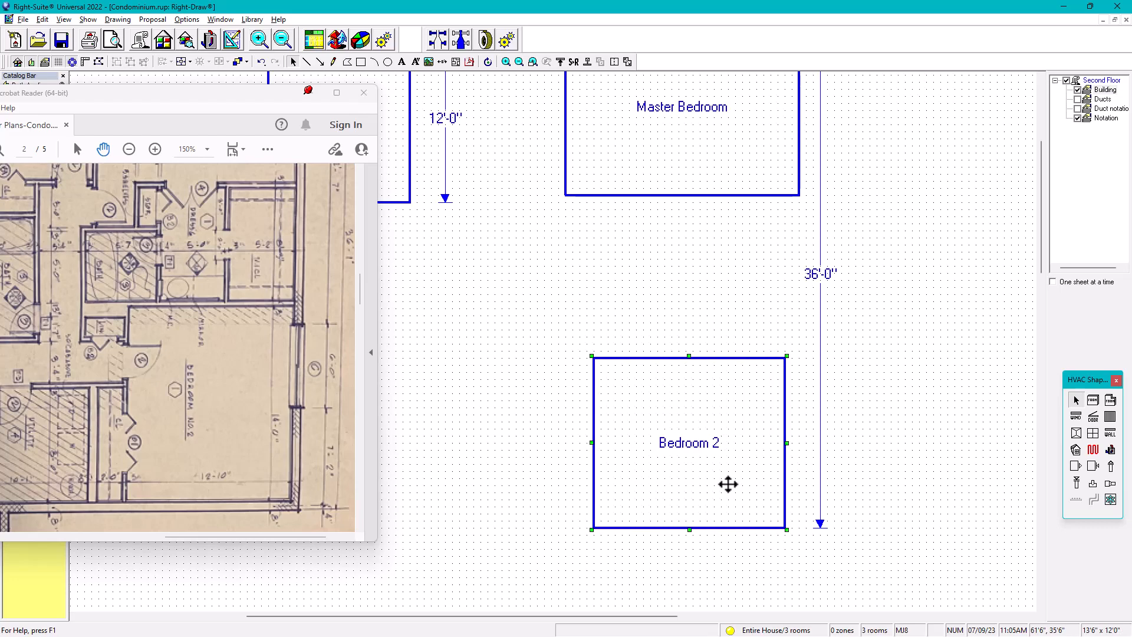
key("Right")
key("Right")
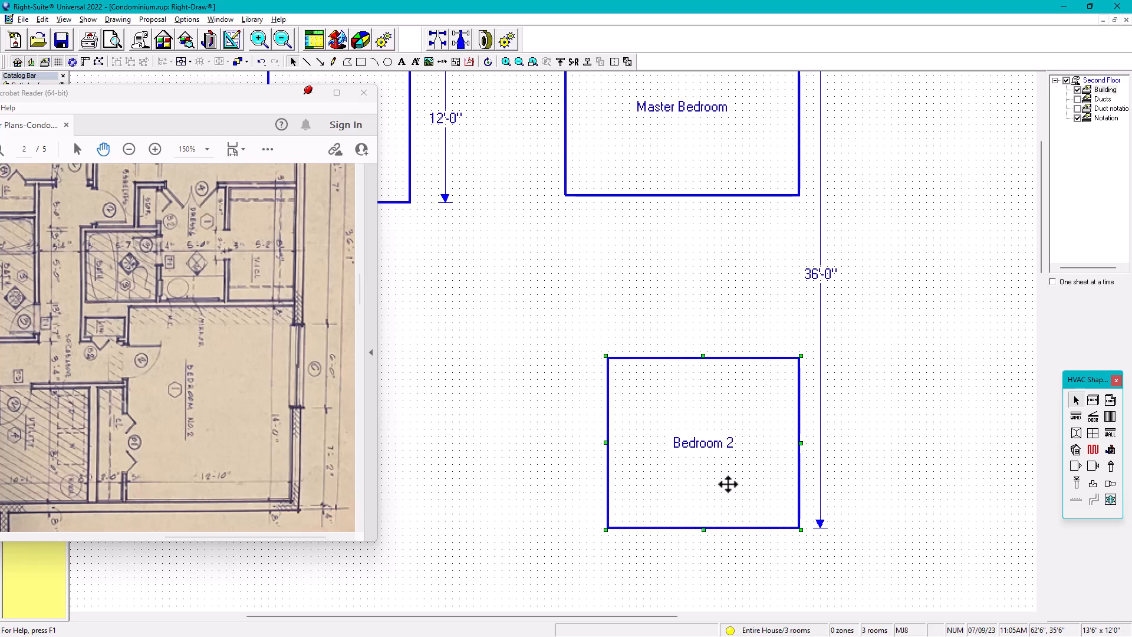
Draw a vertical line about 44'-0" long through the right walls of the Master Bedroom and Bedroom 2
scroll(745, 278, "down", 3)
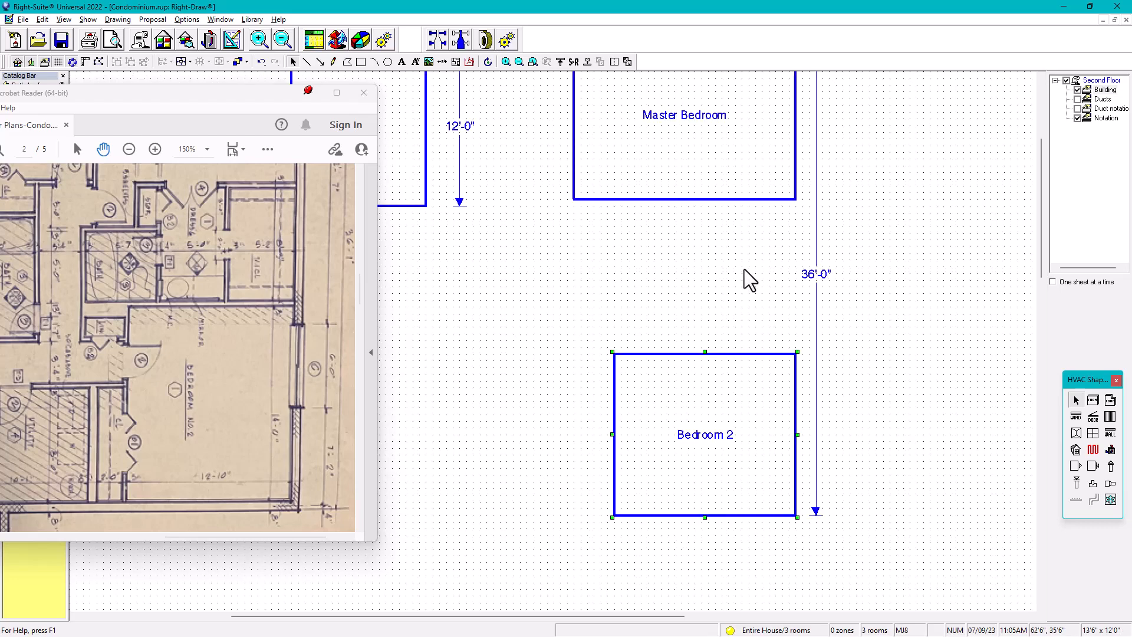
middle_click_drag(728, 265, 678, 281)
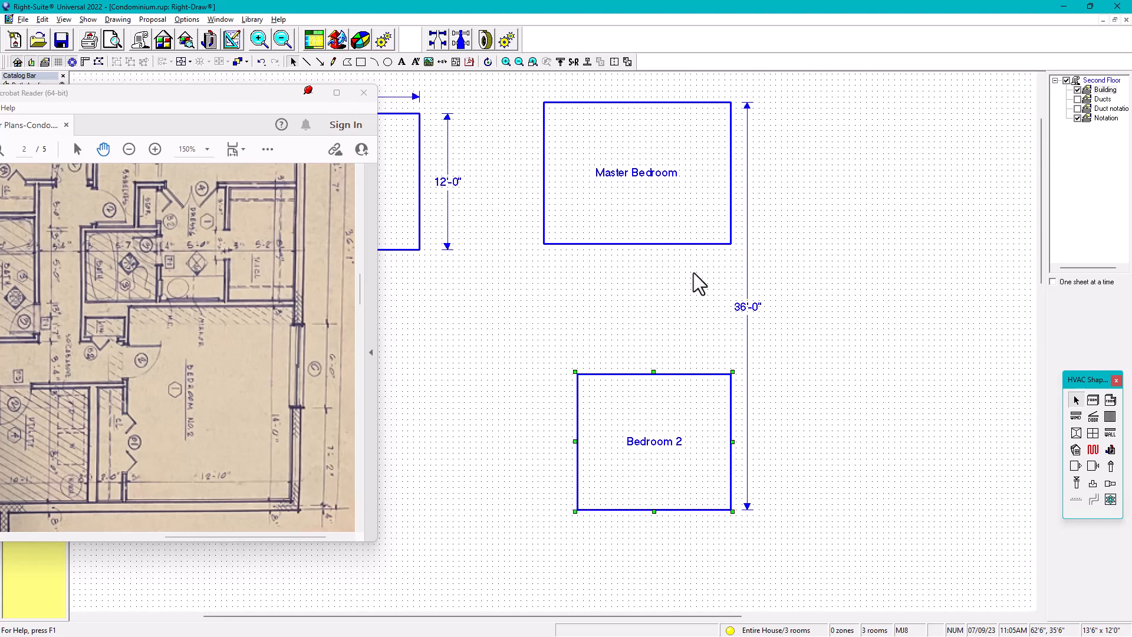
left_click(307, 62)
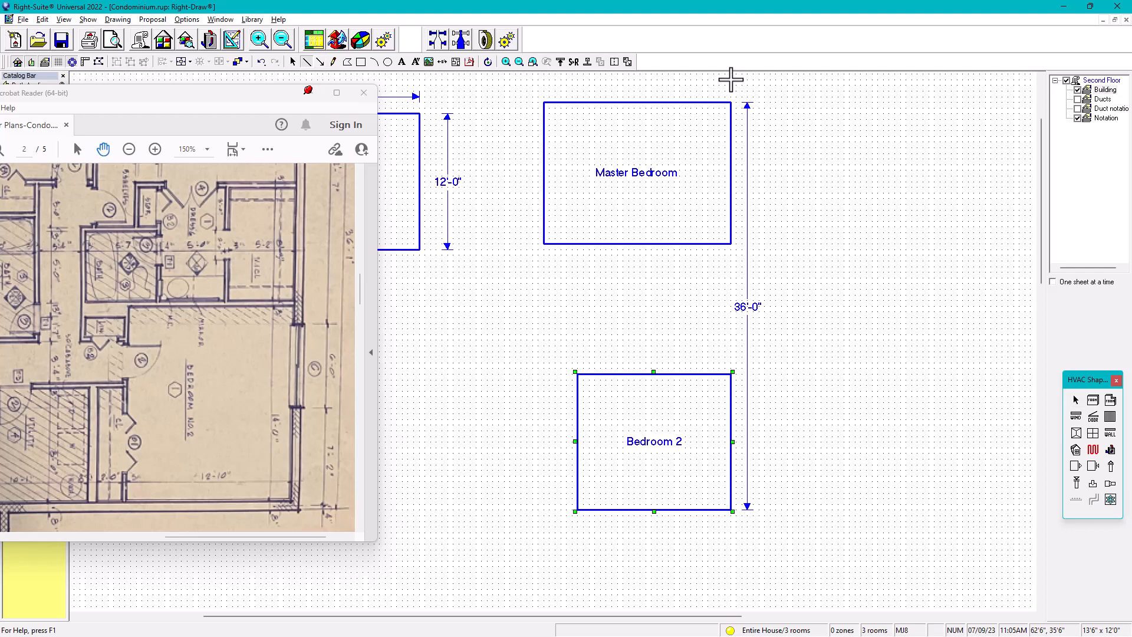
left_click(731, 80)
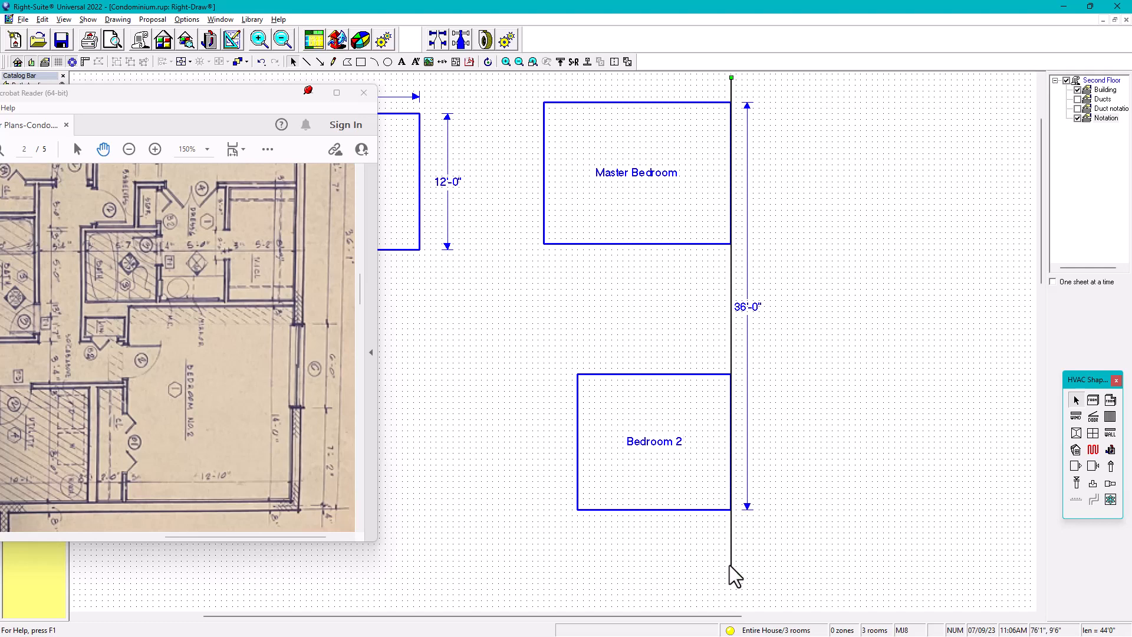
Increase Bedroom 2's depth to 15'-0", keeping its 13'-6" width
left_click(642, 489)
key("shift+Down")
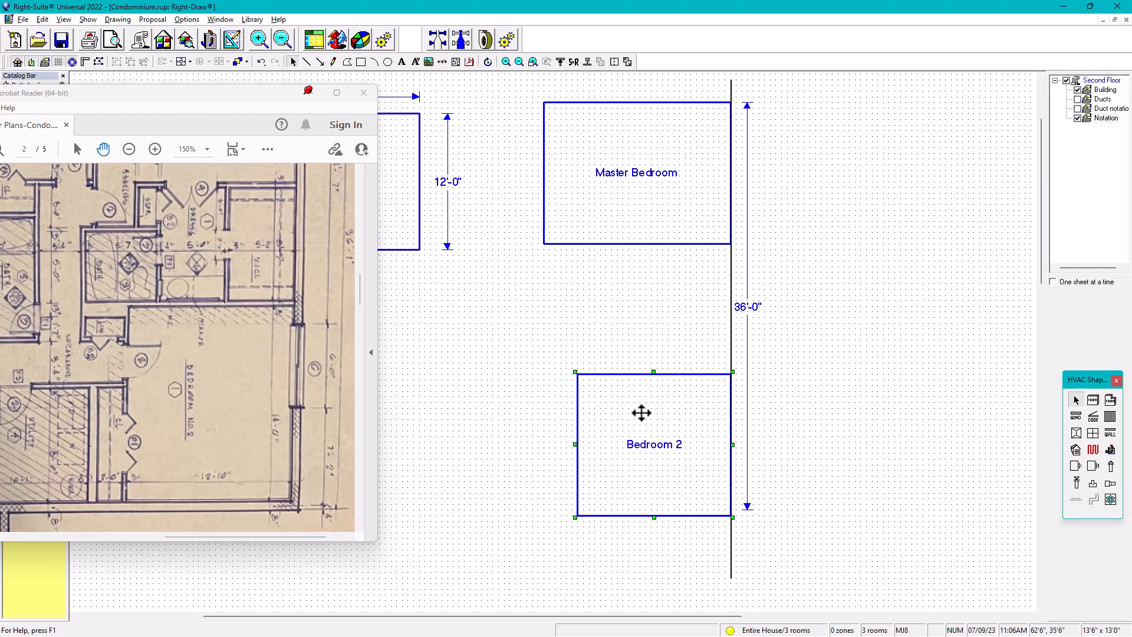
key("shift+Down")
key("shift+Down")
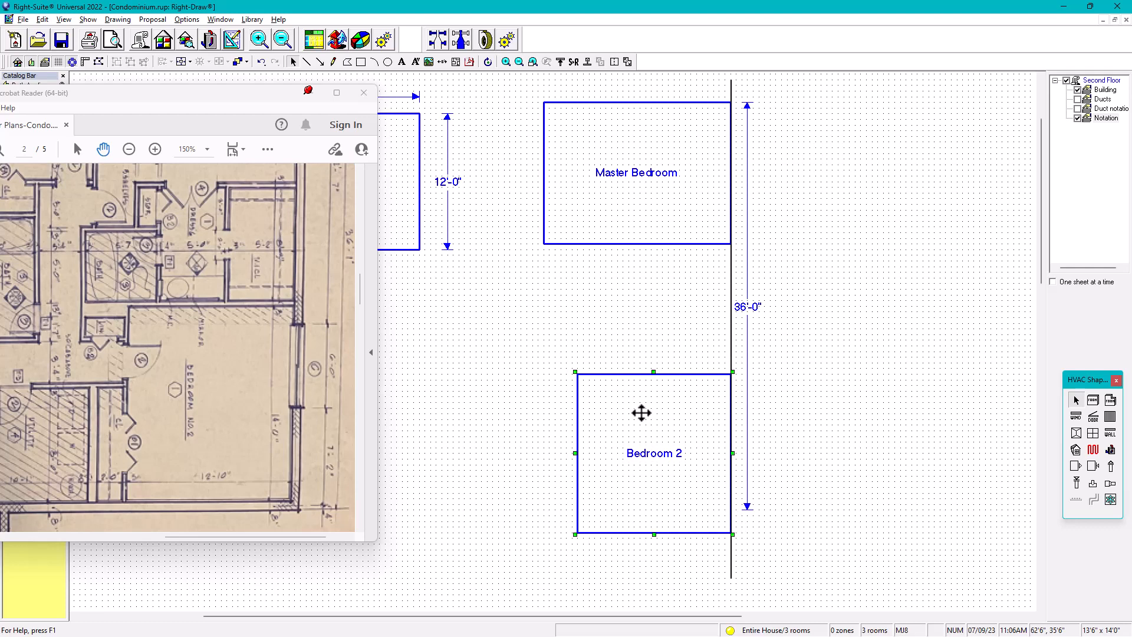
key("shift+Down")
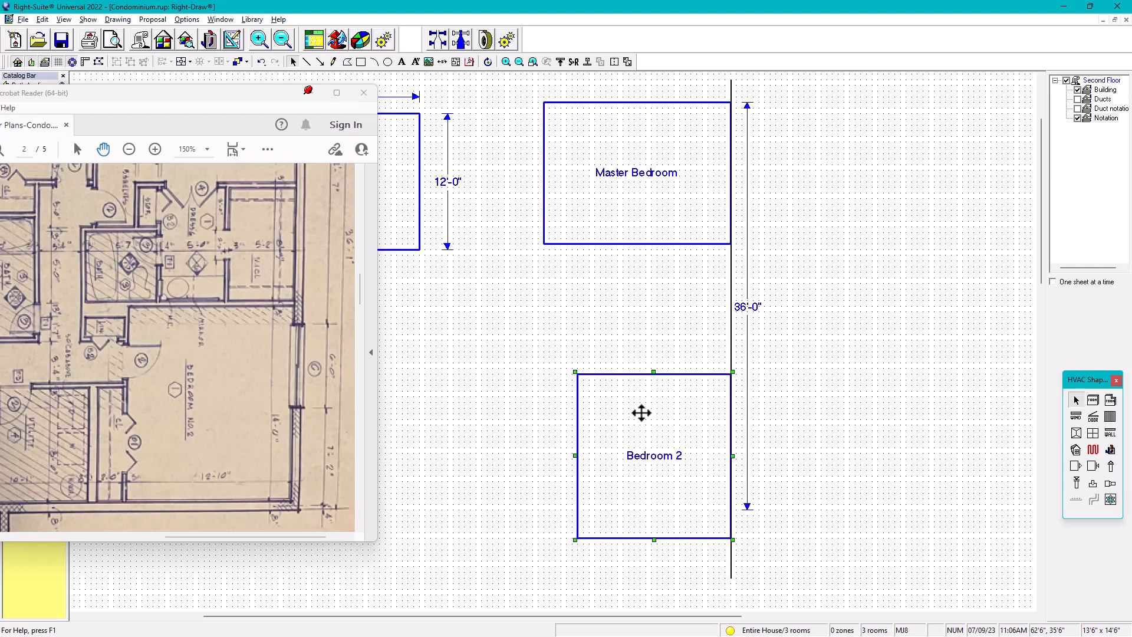
key("shift+Down")
Move Bedroom 2 up until its bottom wall lines up with the lower end of the 36'-0" dimension
key("Up")
key("Up")
key("Up")
key("Up")
key("Up")
key("Up")
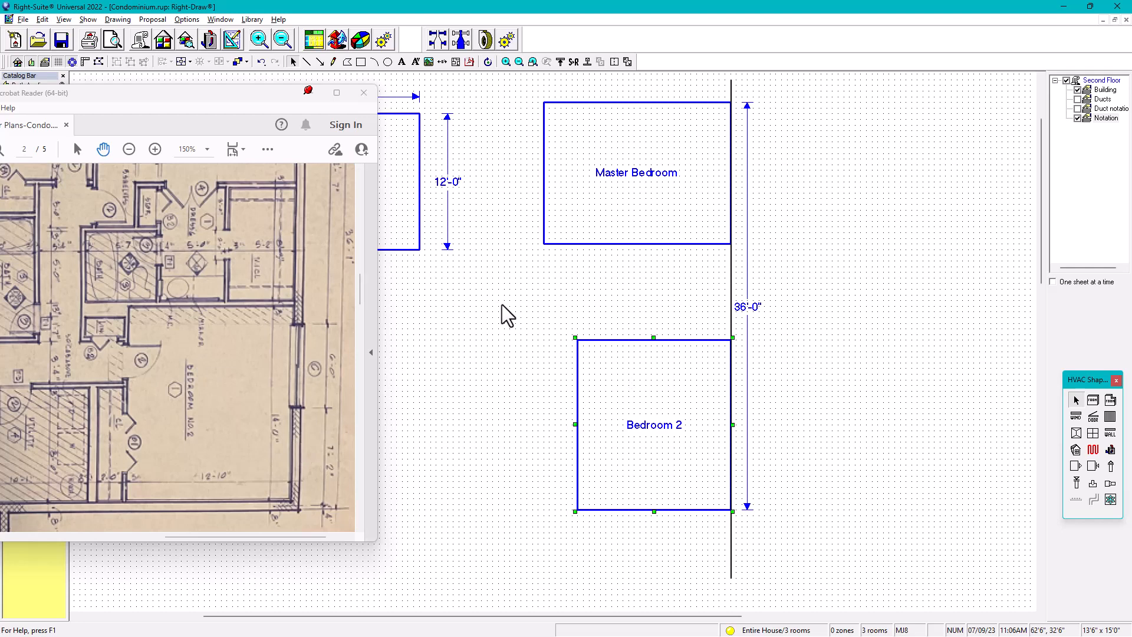
left_click(517, 328)
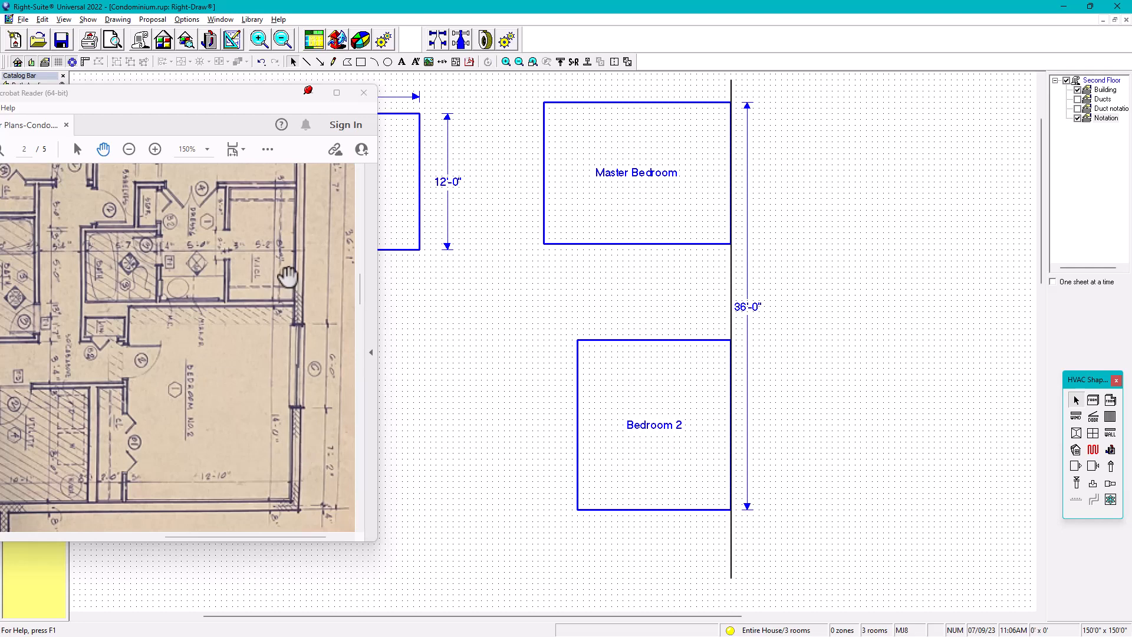
Copy Bedroom 2 into the gap below the Master Bedroom and shrink the copy to 4'-0" by 7'-0"
scroll(274, 289, "up", 3)
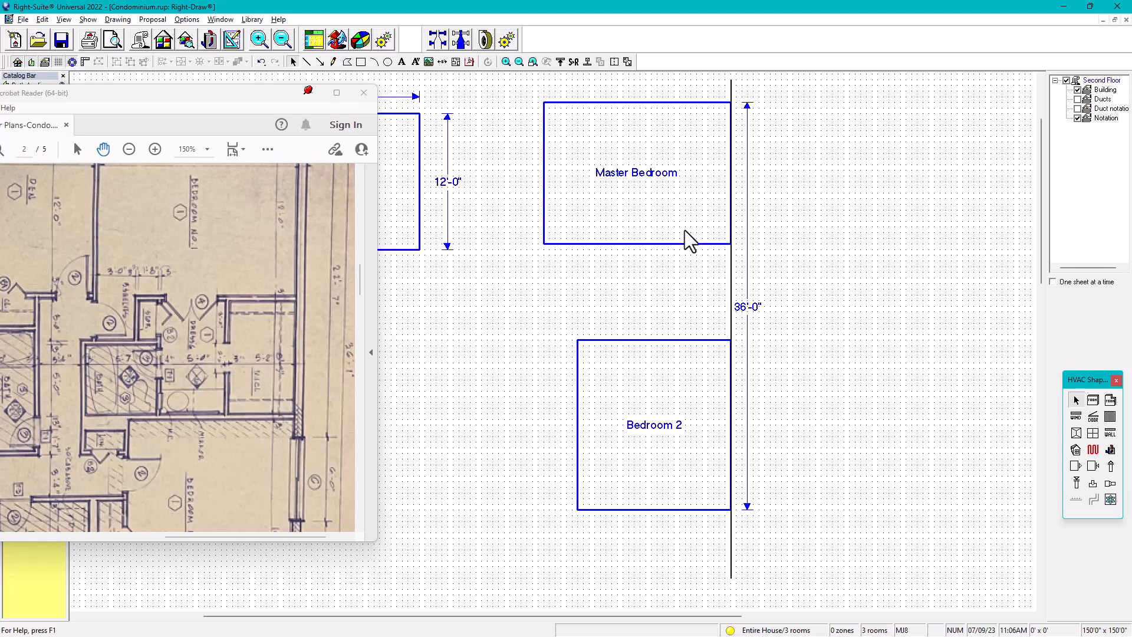
left_click(670, 382)
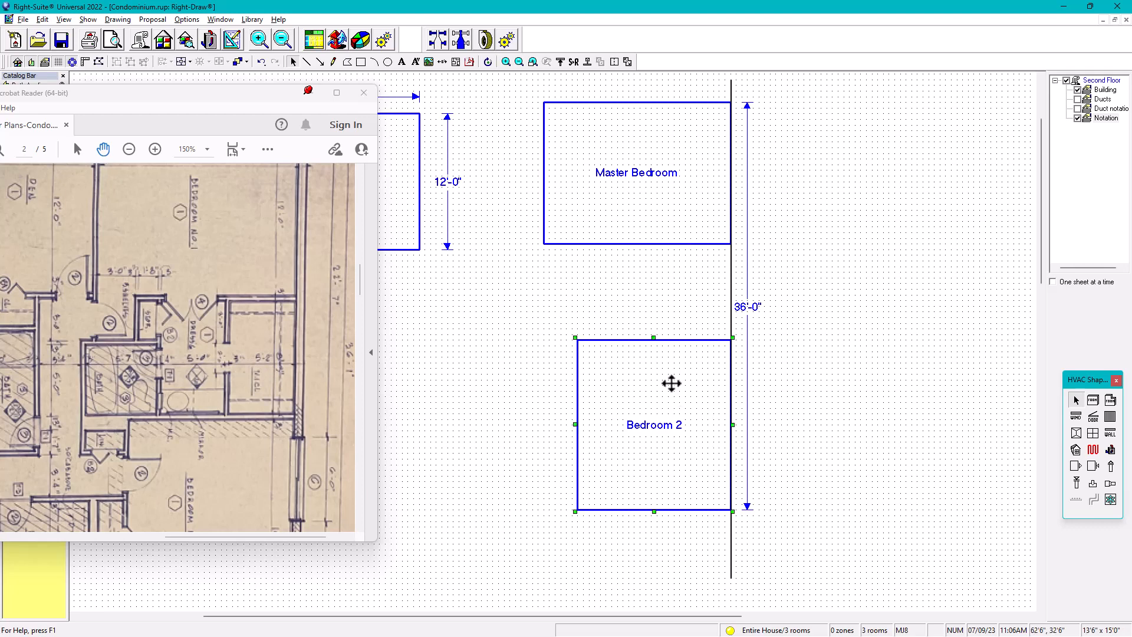
left_click_drag(671, 382, 667, 248)
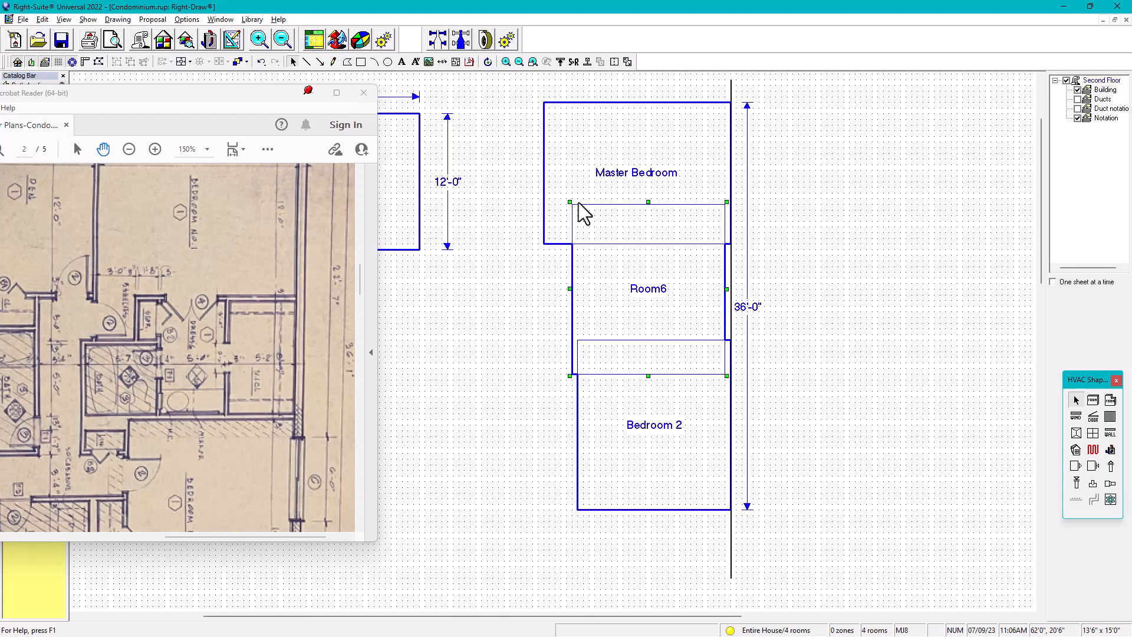
left_click_drag(570, 201, 703, 266)
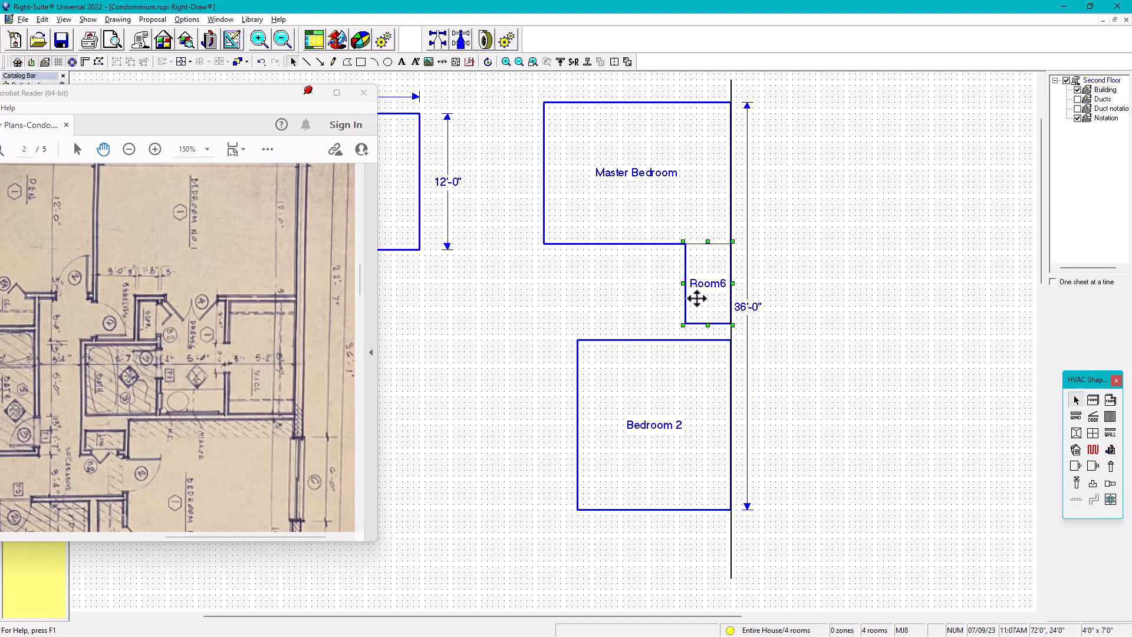
Widen the new room below the Master Bedroom to 6'-0" and align its right wall with the vertical line
key("Left")
key("Left")
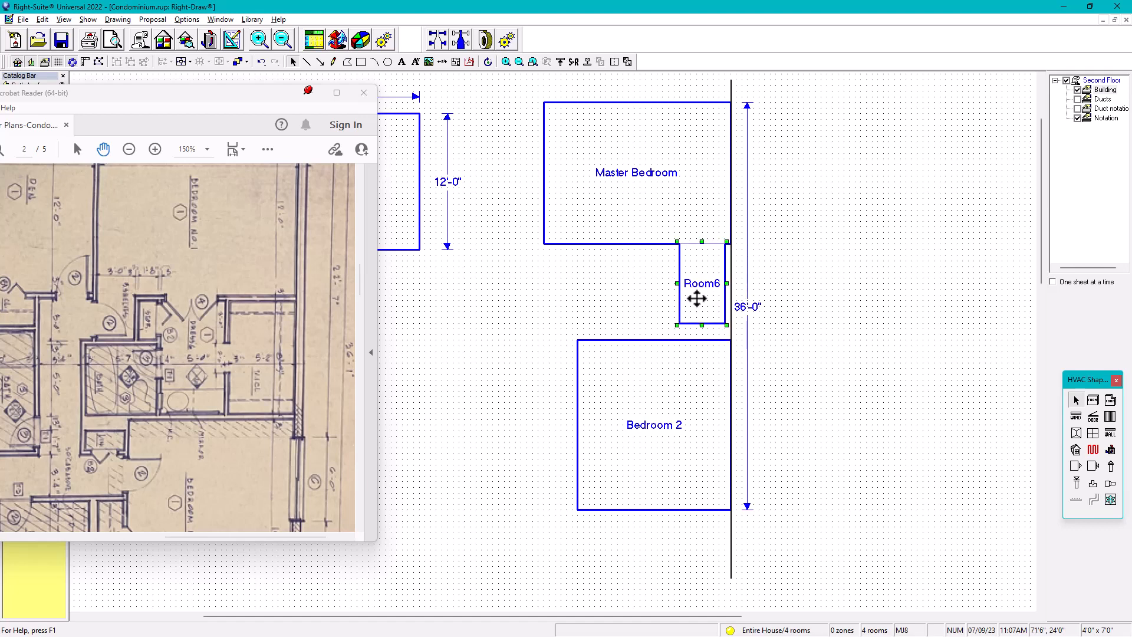
key("shift+Right")
key("shift+Right")
key("shift+Right")
key("shift+Right")
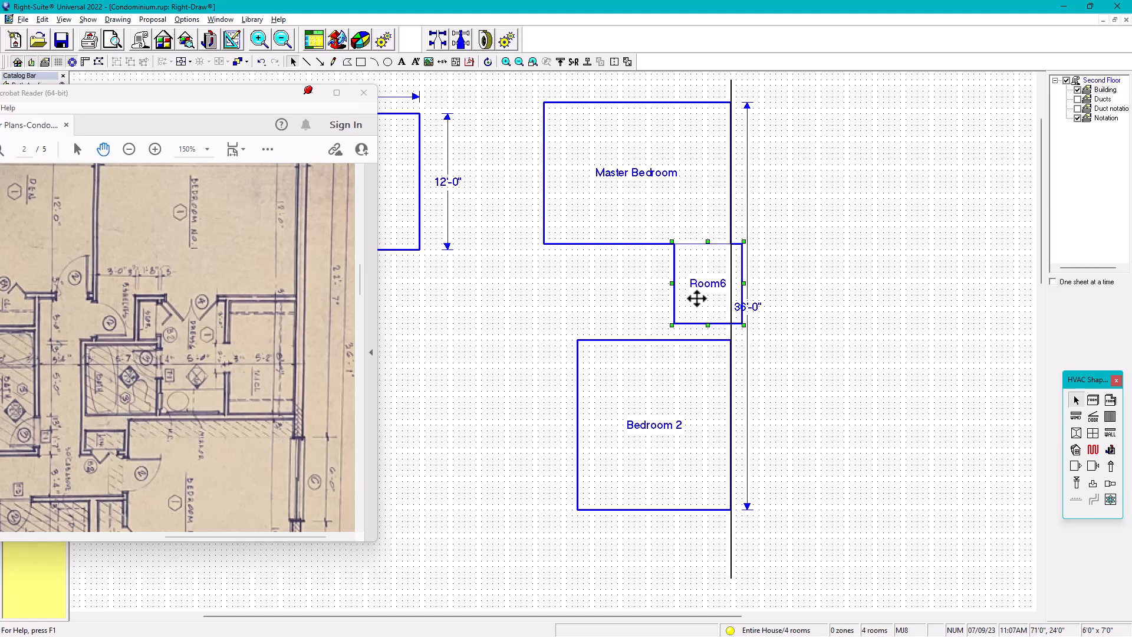
key("Left")
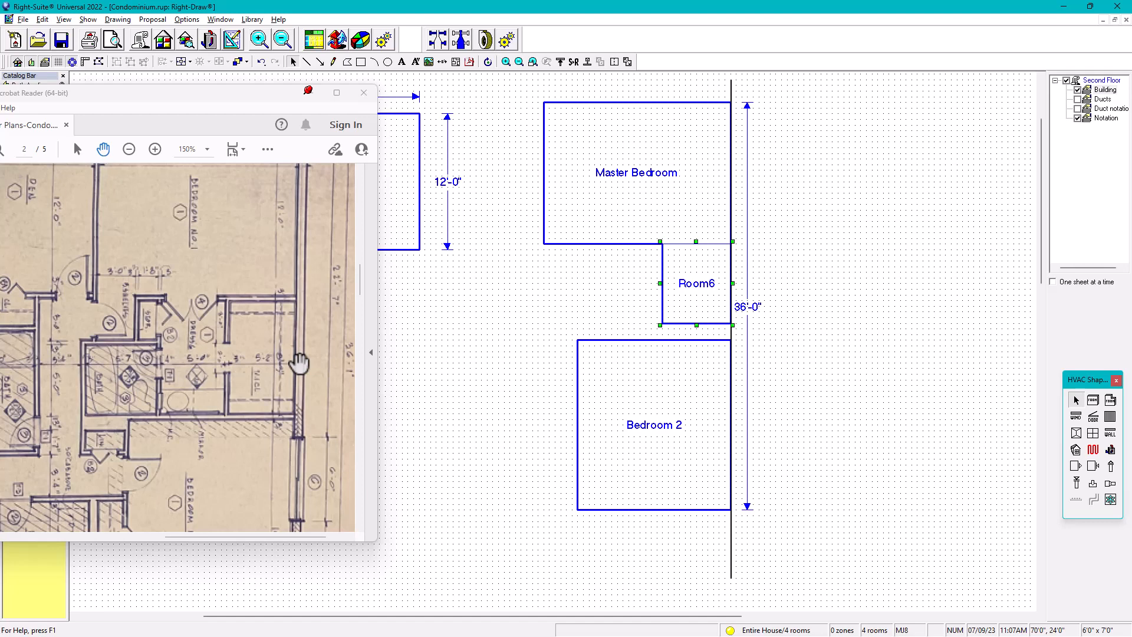
Extend the new room's depth to 8'-6" so it meets Bedroom 2's top wall
key("shift+Down")
key("shift+Down")
key("shift+Down")
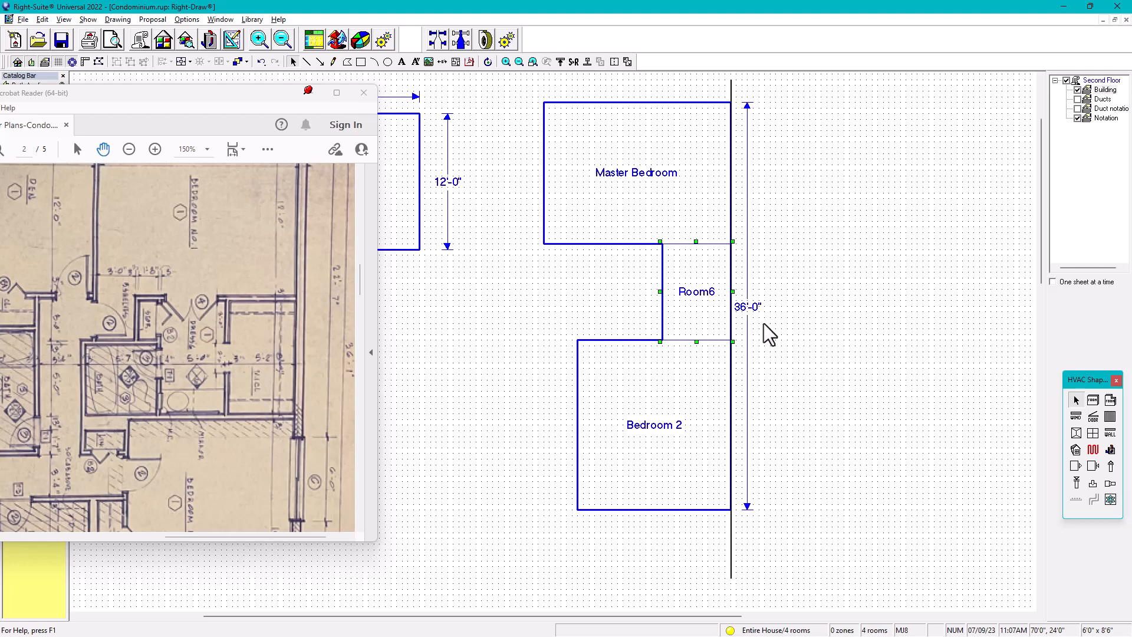
Rename the room between the Master Bedroom and Bedroom 2 as Closet
double_click(684, 293)
left_click_drag(719, 290, 683, 293)
type("Closet")
key("BackSpace")
key("BackSpace")
key("BackSpace")
key("BackSpace")
type("oset")
left_click(870, 346)
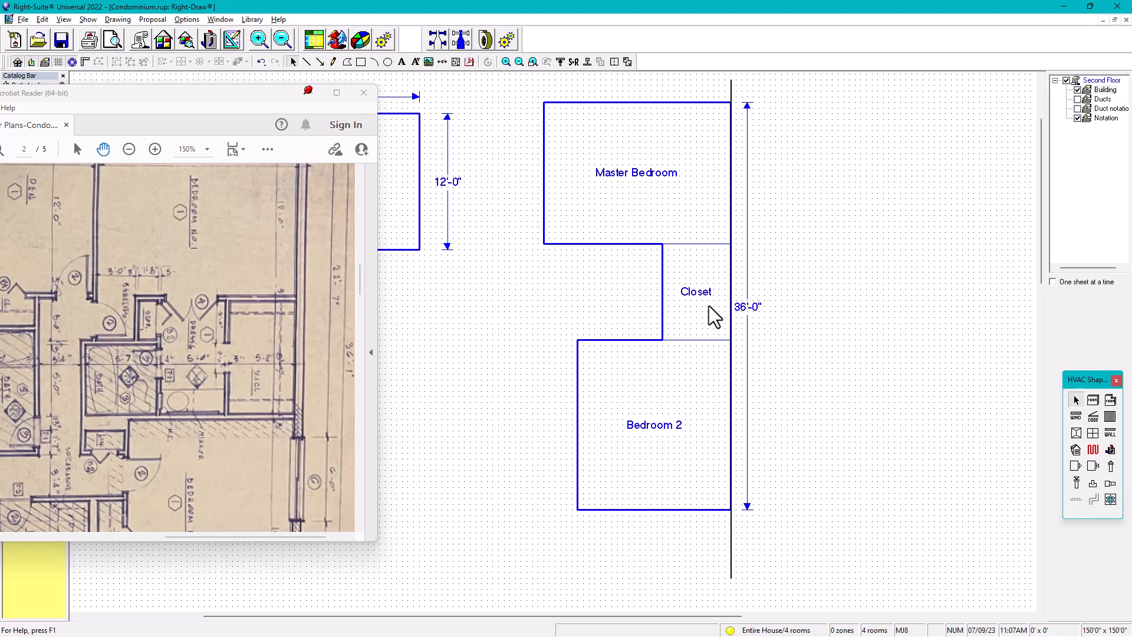
Copy the Closet directly to its left and name the new room Dressing
left_click_drag(679, 314, 601, 292)
left_click(629, 292)
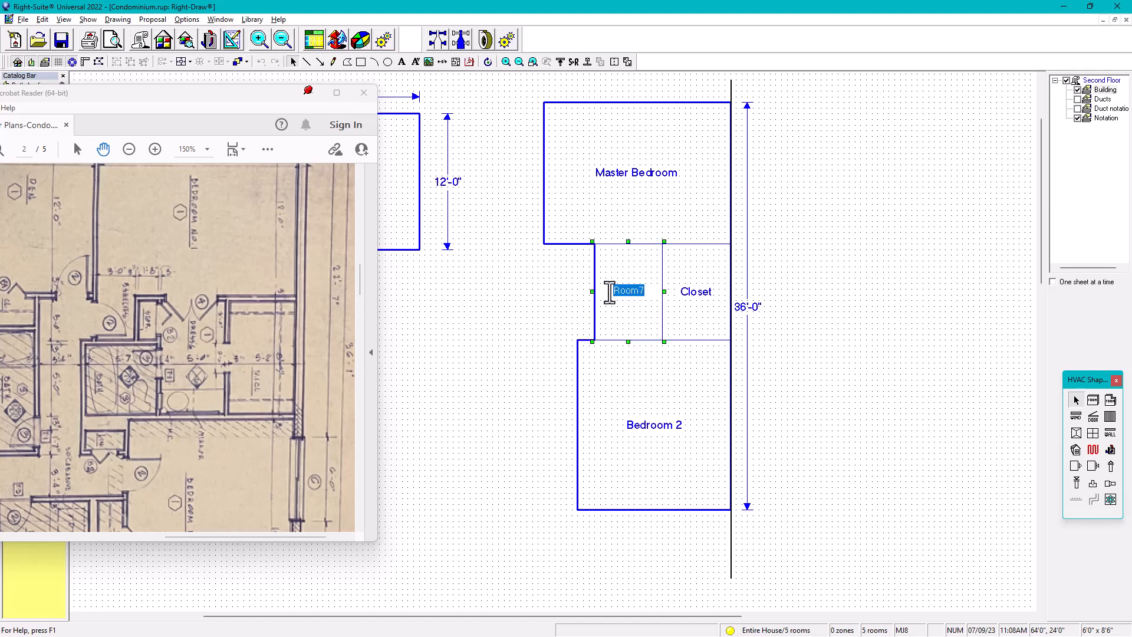
type("Dressing")
left_click(528, 336)
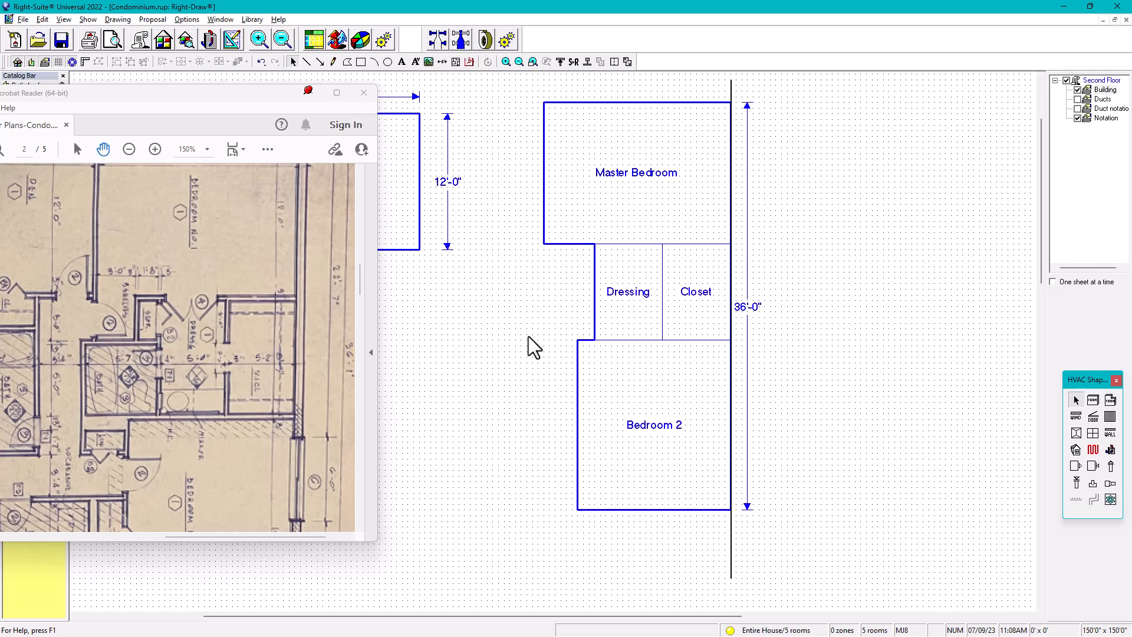
Narrow the Dressing room to 5'-6" by 8'-6" and keep it flush against the Closet's left wall
left_click(640, 308)
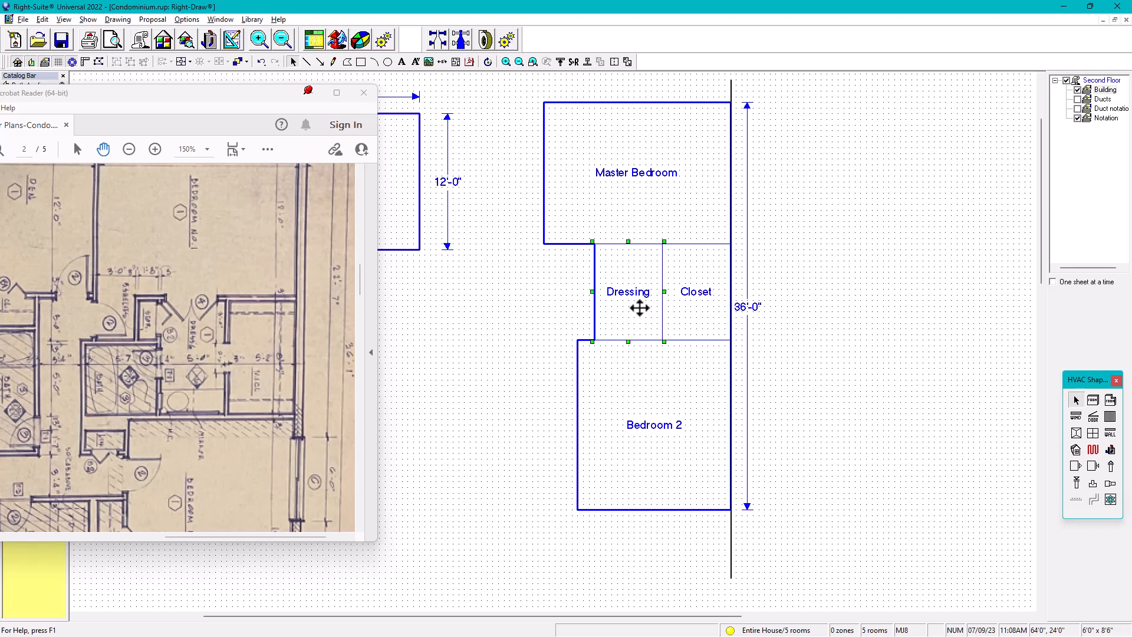
key("shift+Left")
key("shift+Left")
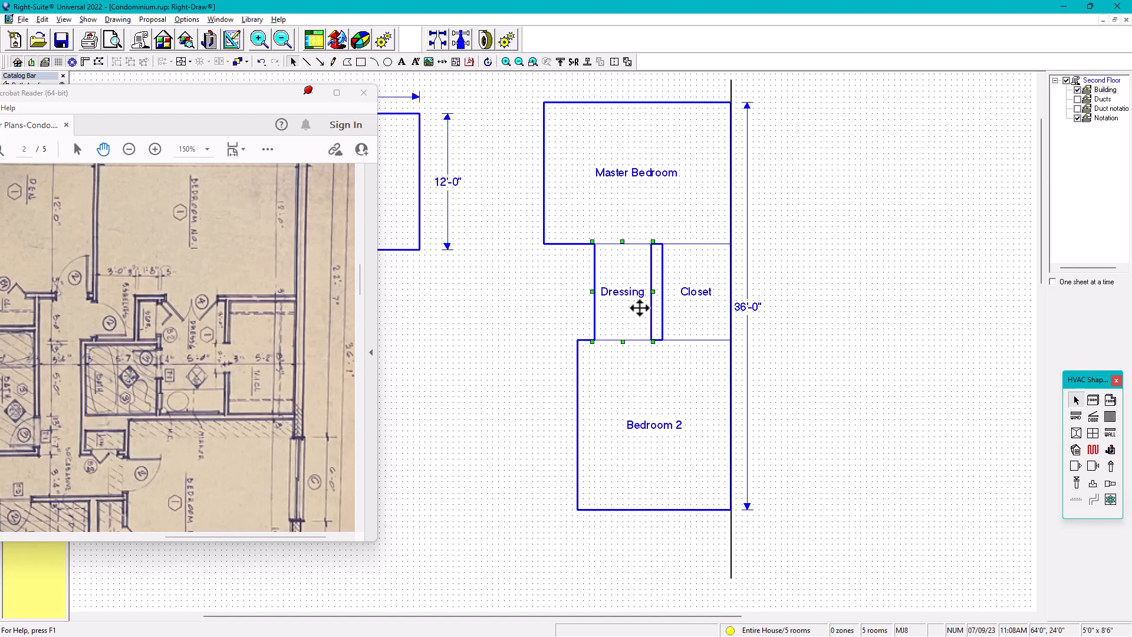
key("Right")
key("Right")
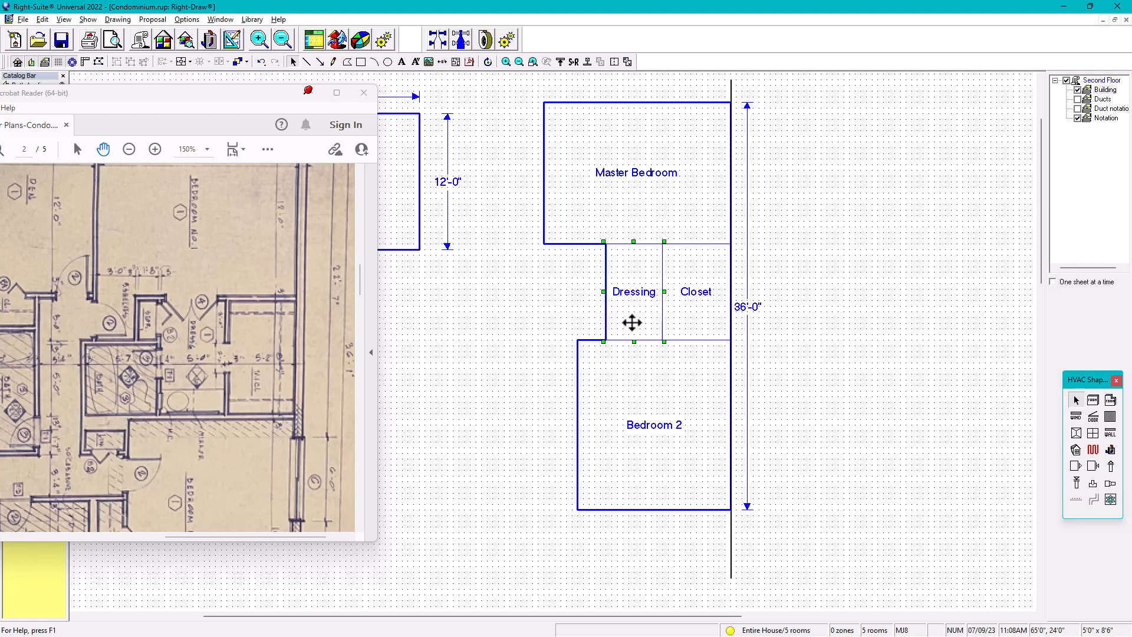
key("Left")
key("shift+Right")
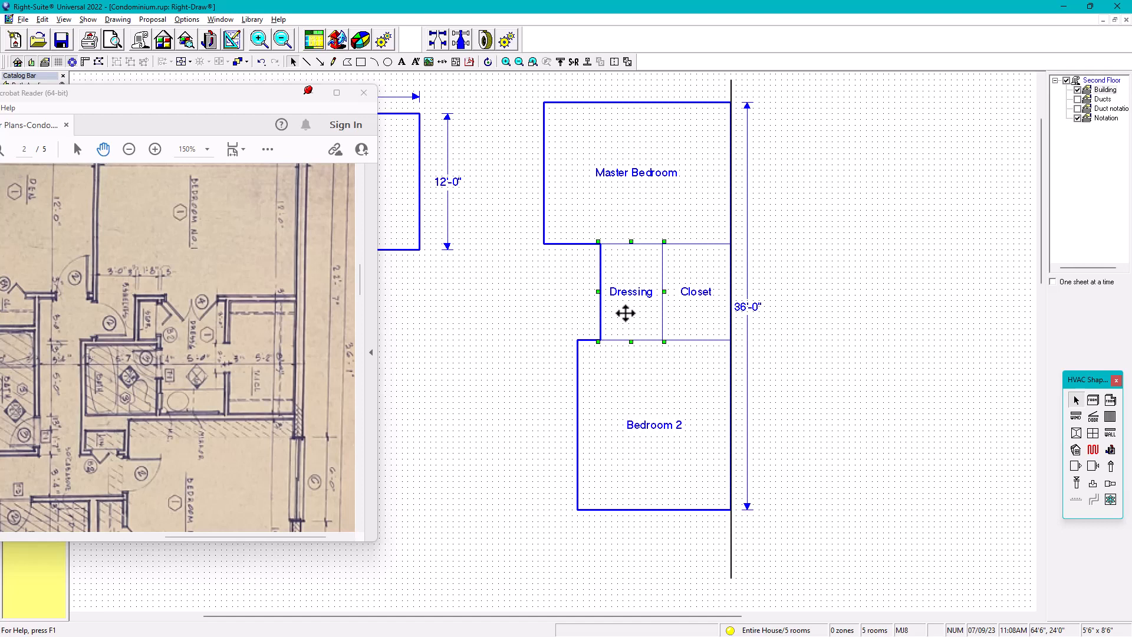
Copy the Dressing room directly to its left and name the new room Bath 1
left_click_drag(623, 310, 430, 322)
left_click(524, 312)
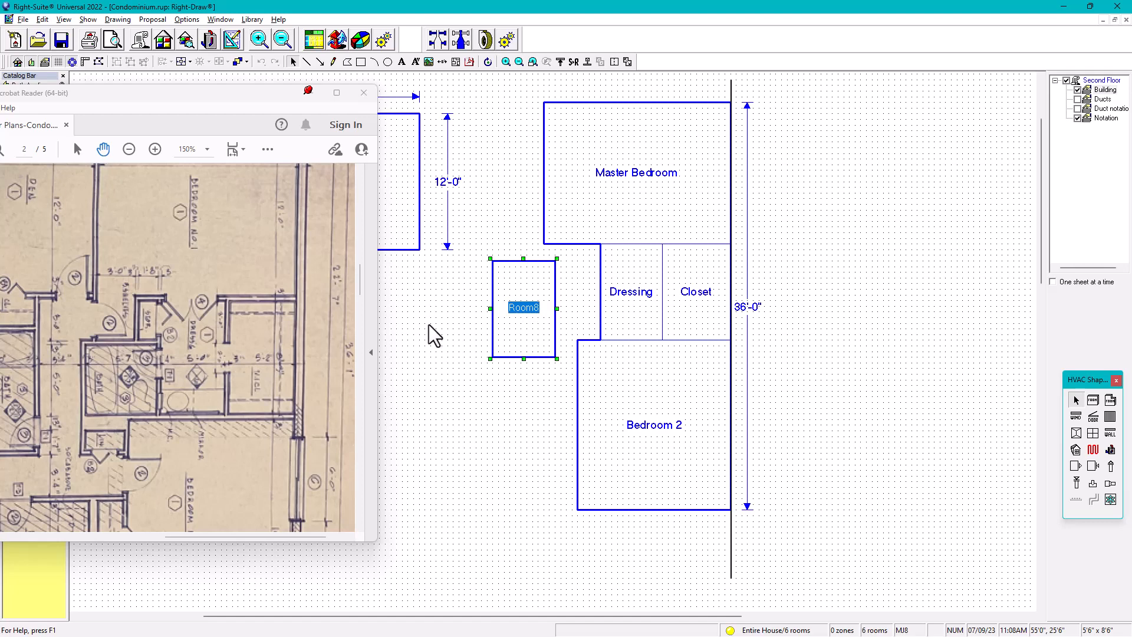
type("Bath 1")
left_click(494, 415)
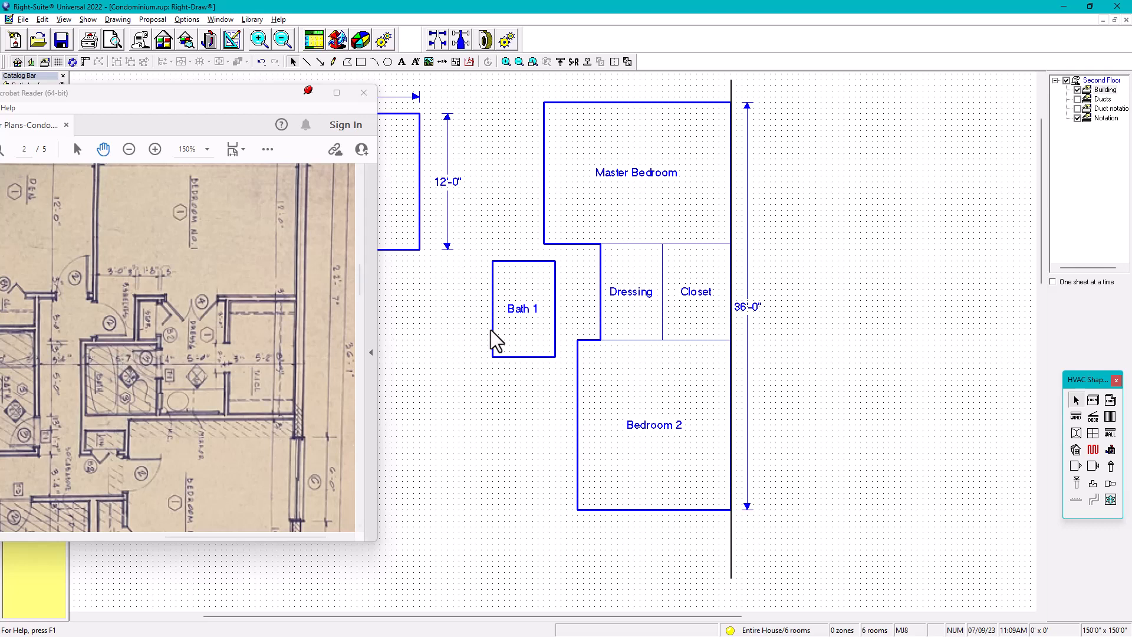
Resize Bath 1 to 6'-0" wide by 5'-6" deep
left_click(534, 328)
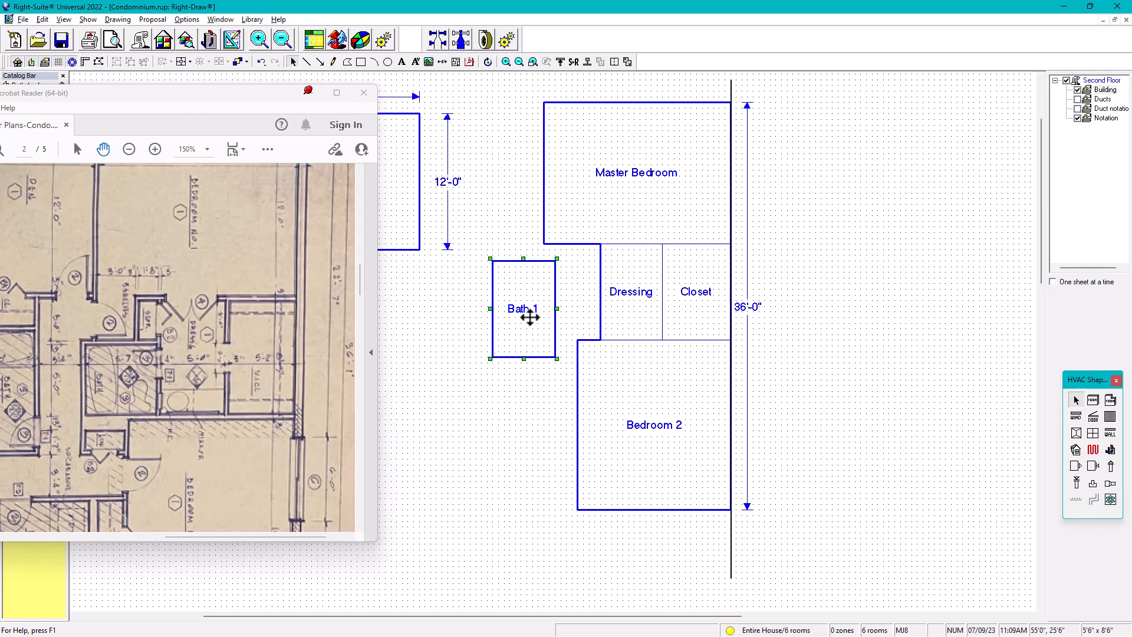
key("shift+Right")
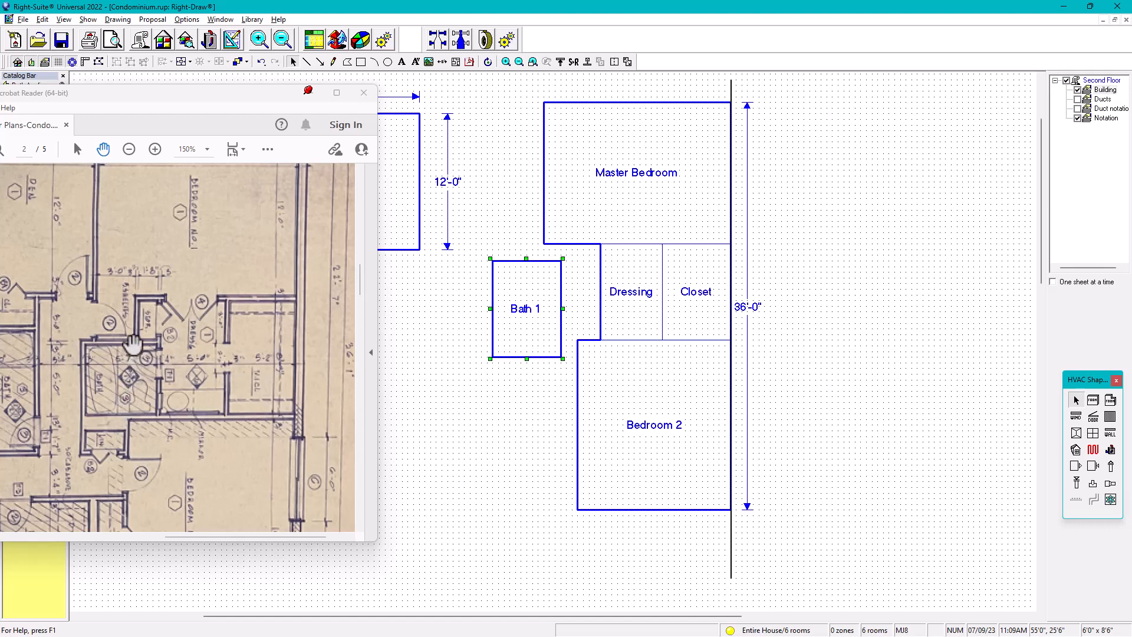
left_click_drag(510, 348, 531, 334)
key("shift+Up")
key("shift+Up")
key("shift+Up")
key("shift+Up")
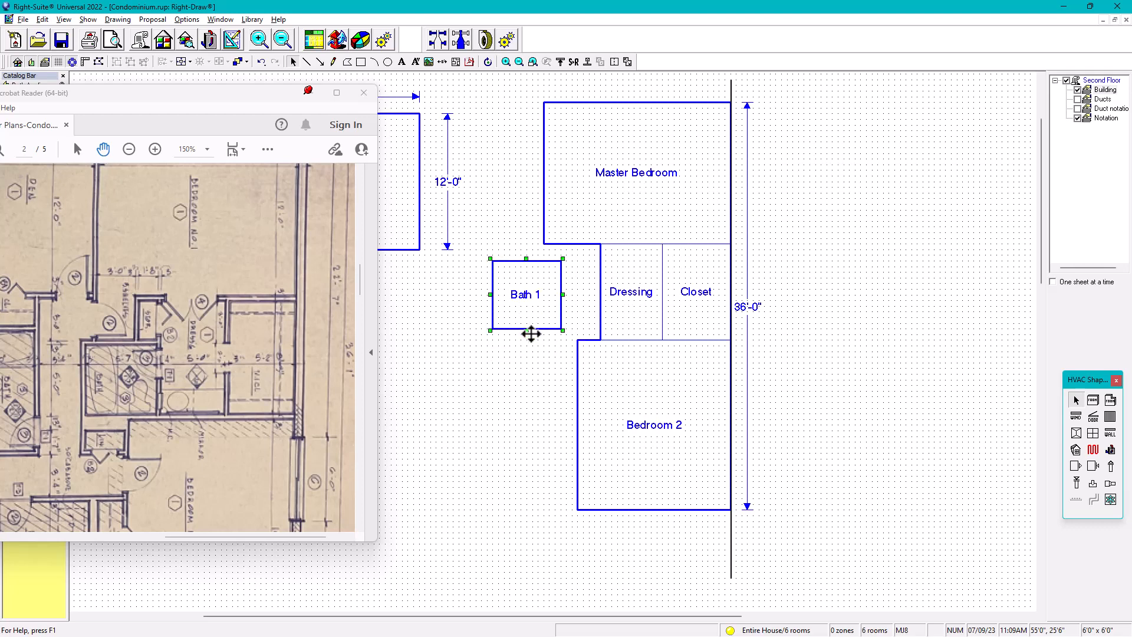
Move Bath 1 flush against Dressing's left wall with its lower wall aligned to Bedroom 2's top wall
key("Right")
key("Right")
key("Right")
key("Right")
key("Right")
key("Right")
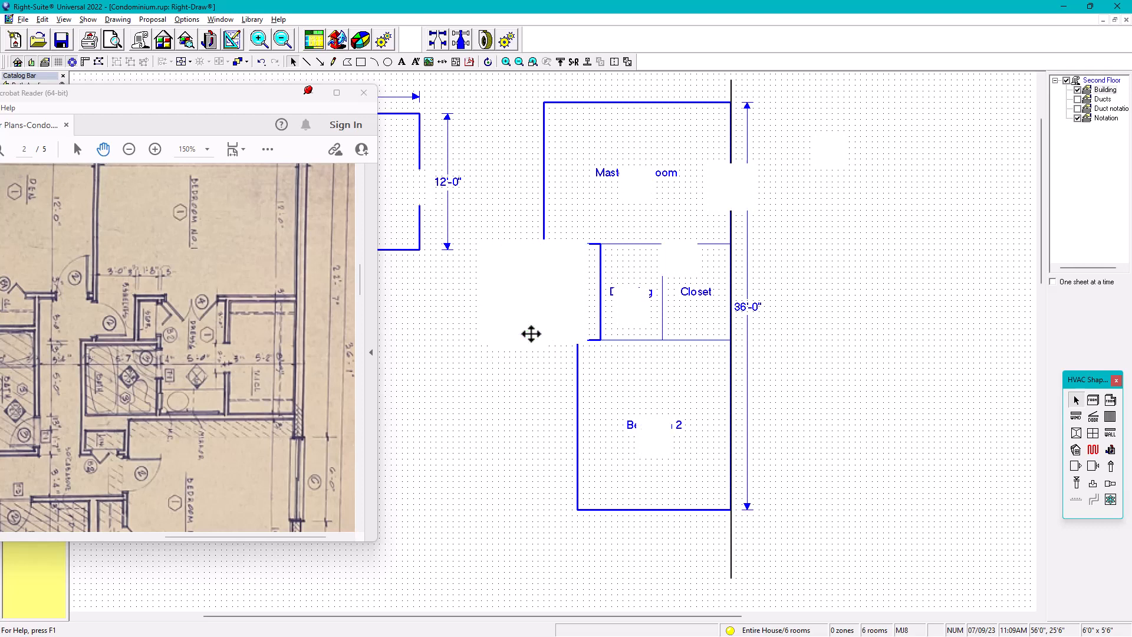
key("Right")
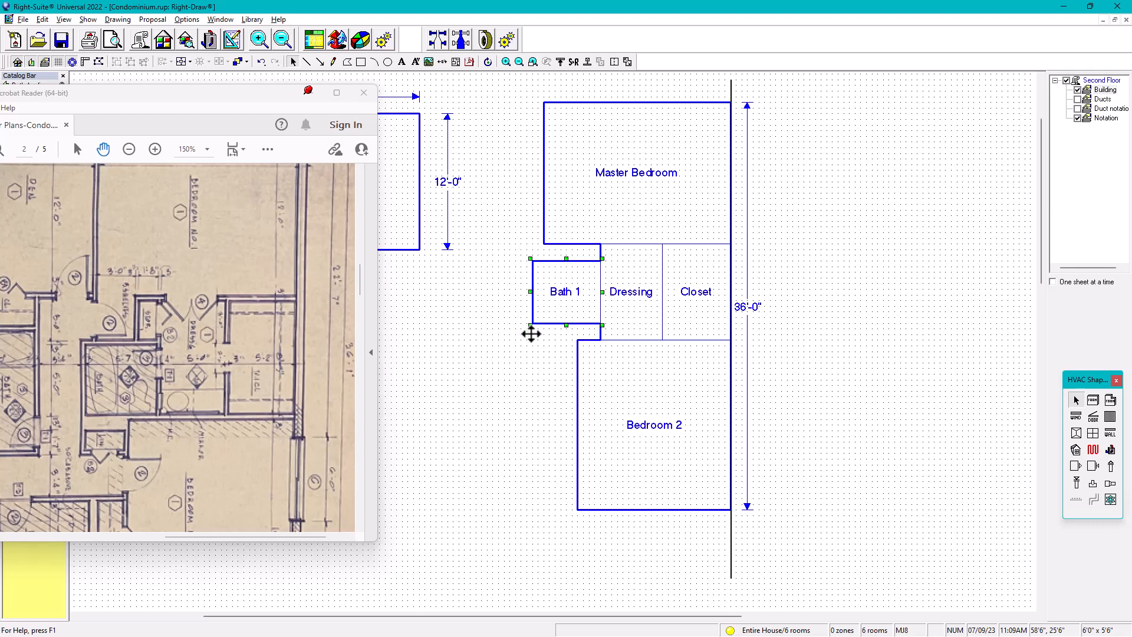
key("Down")
key("Down")
key("Down")
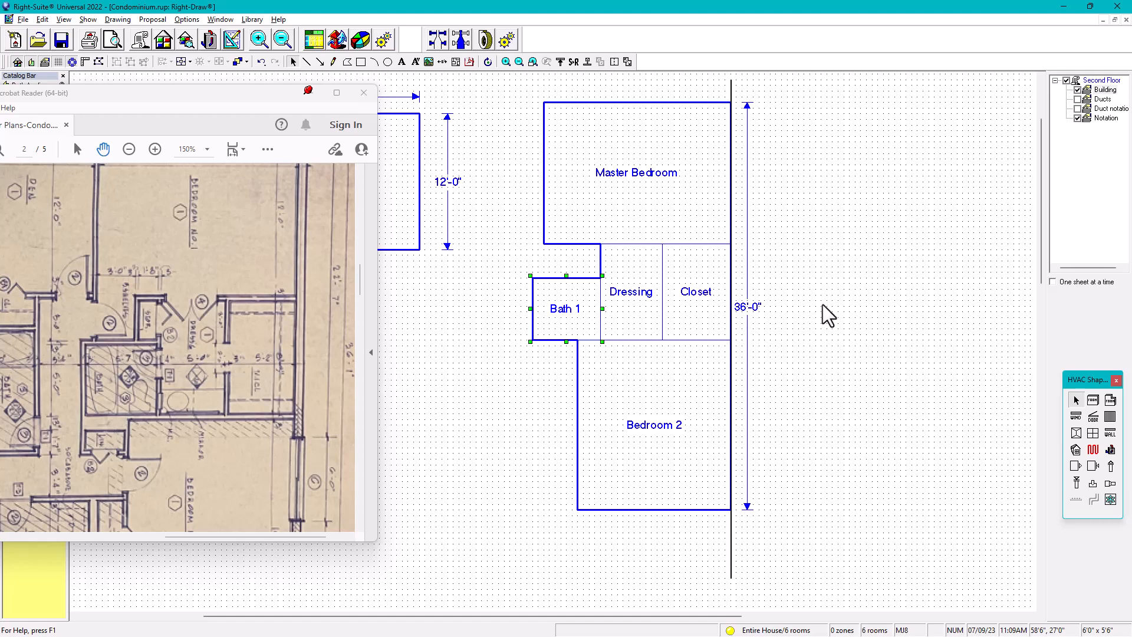
left_click(819, 321)
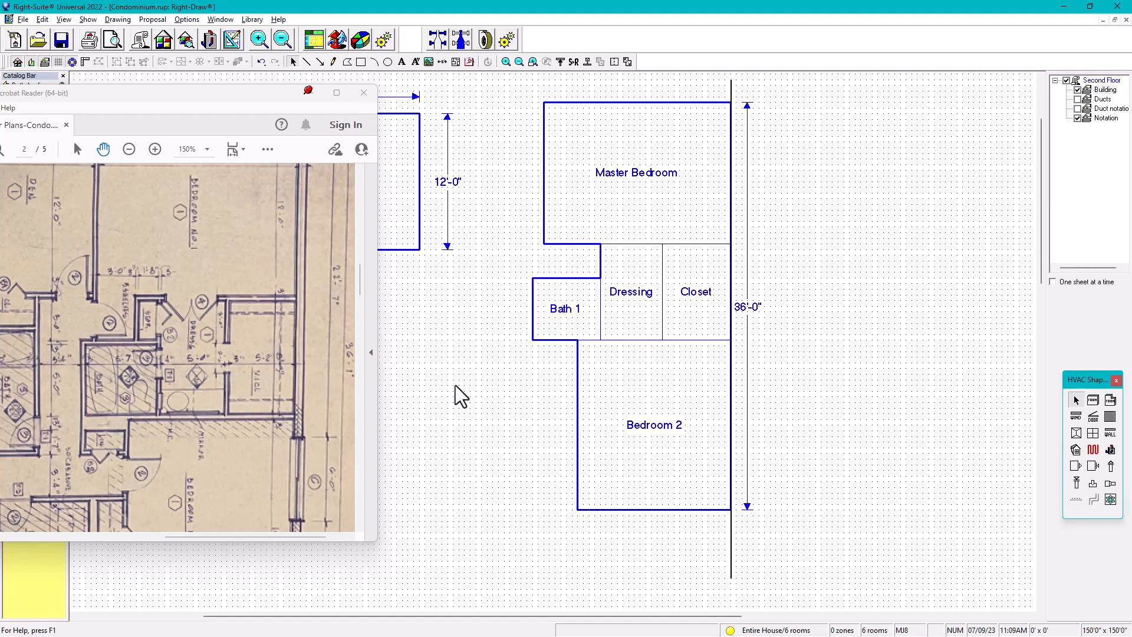
Copy the vertical reference line from the rooms' right edge to the Master Bedroom's left wall
left_click(731, 87)
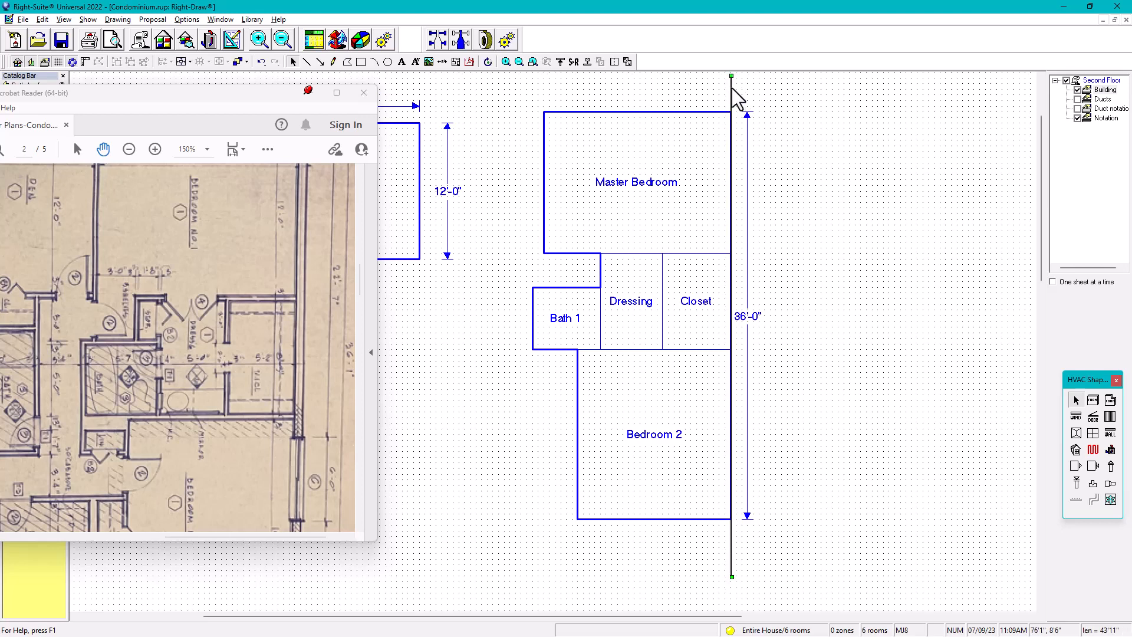
left_click_drag(732, 91, 544, 95)
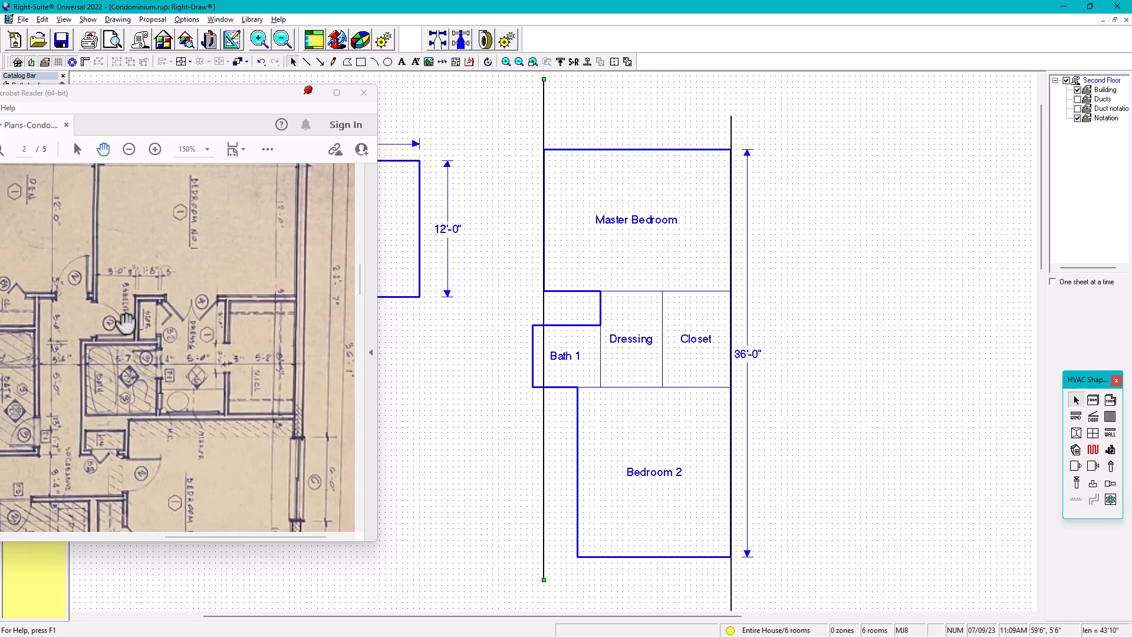
scroll(126, 323, "up", 2)
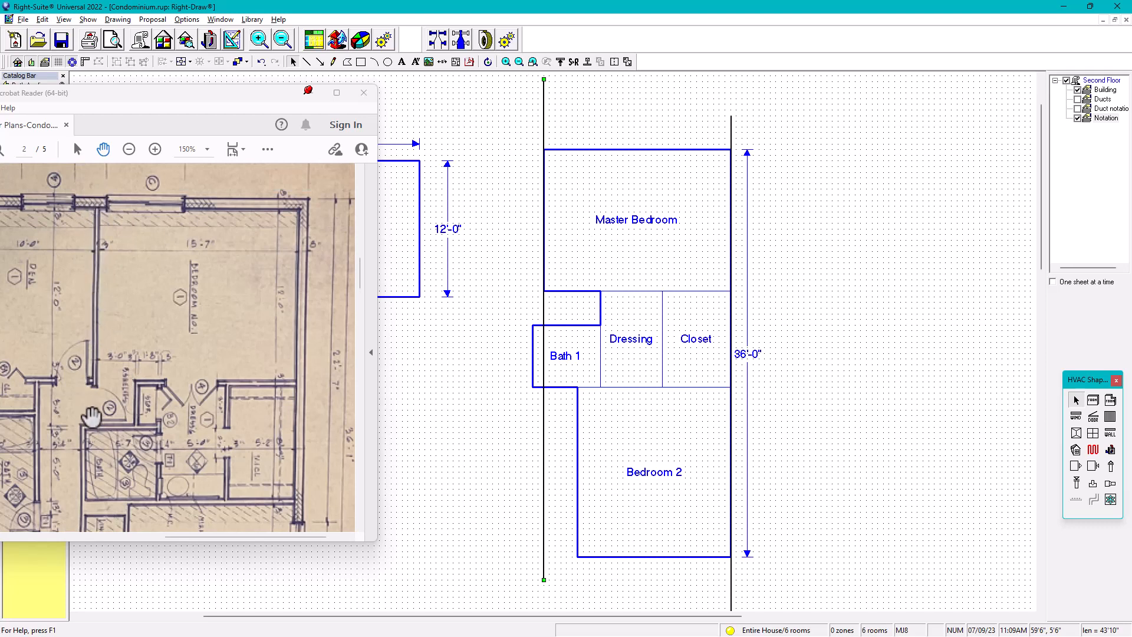
Widen Bath 1 to 6'-6" by extending it leftward, keeping its right wall against Dressing
left_click(536, 342)
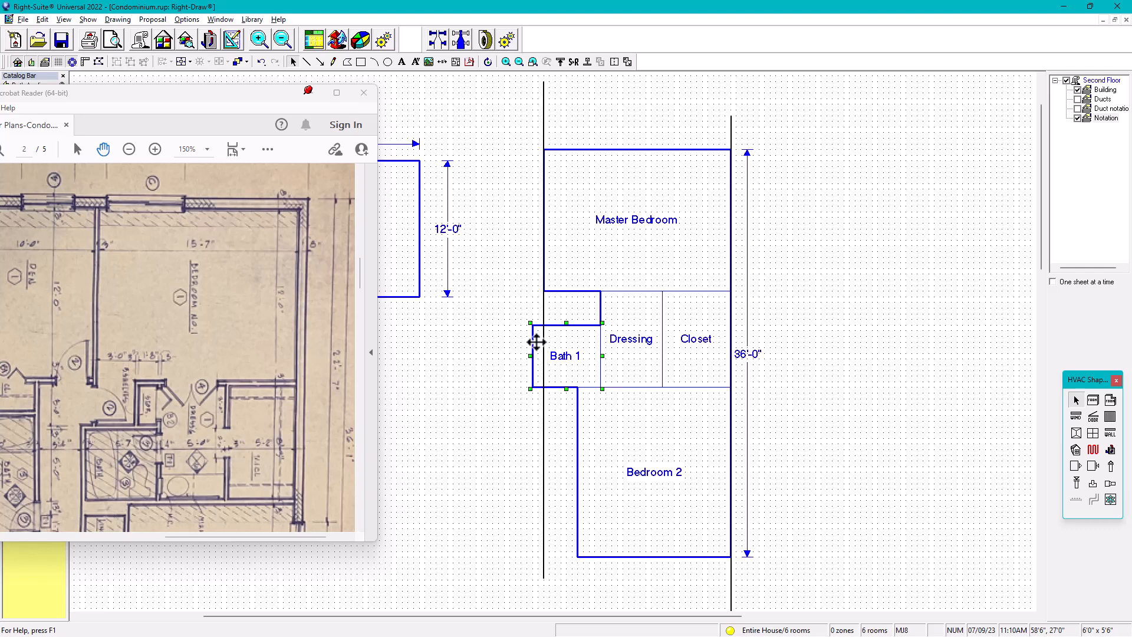
key("Left")
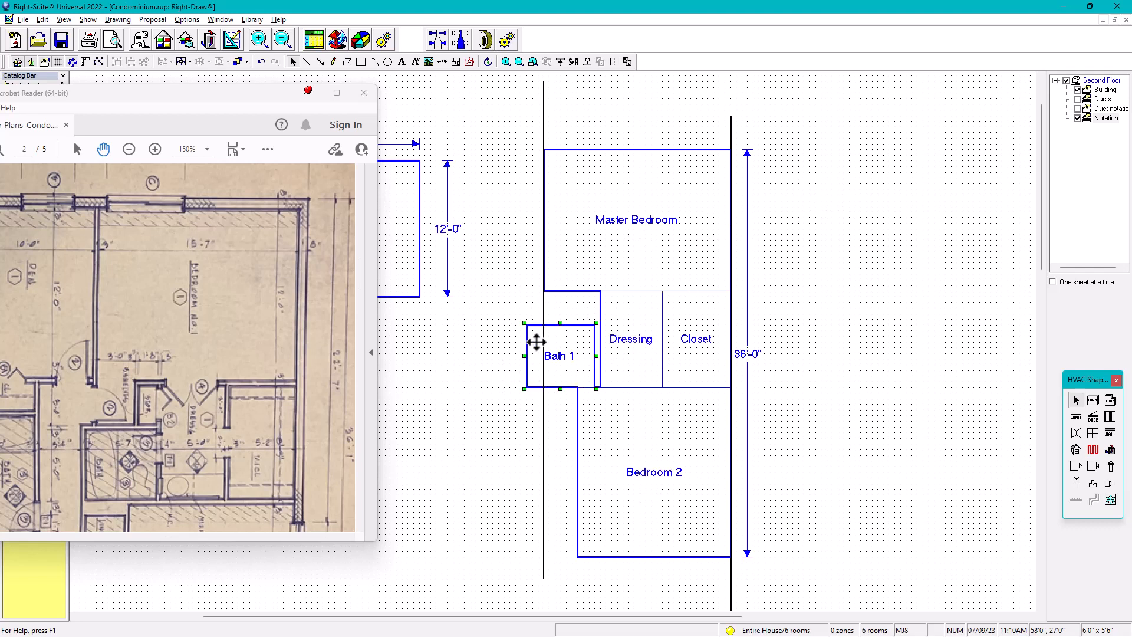
key("shift+Right")
left_click(895, 381)
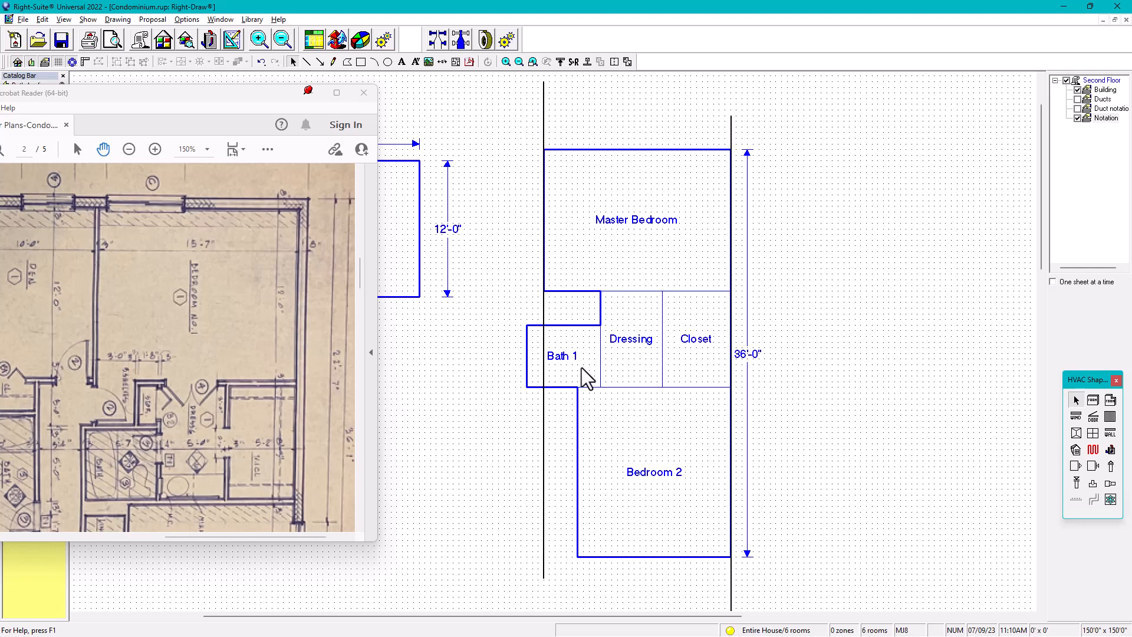
Copy Bath 1 to its left and name the new room 1
mouse_move(582, 367)
mouse_move(686, 200)
mouse_move(631, 319)
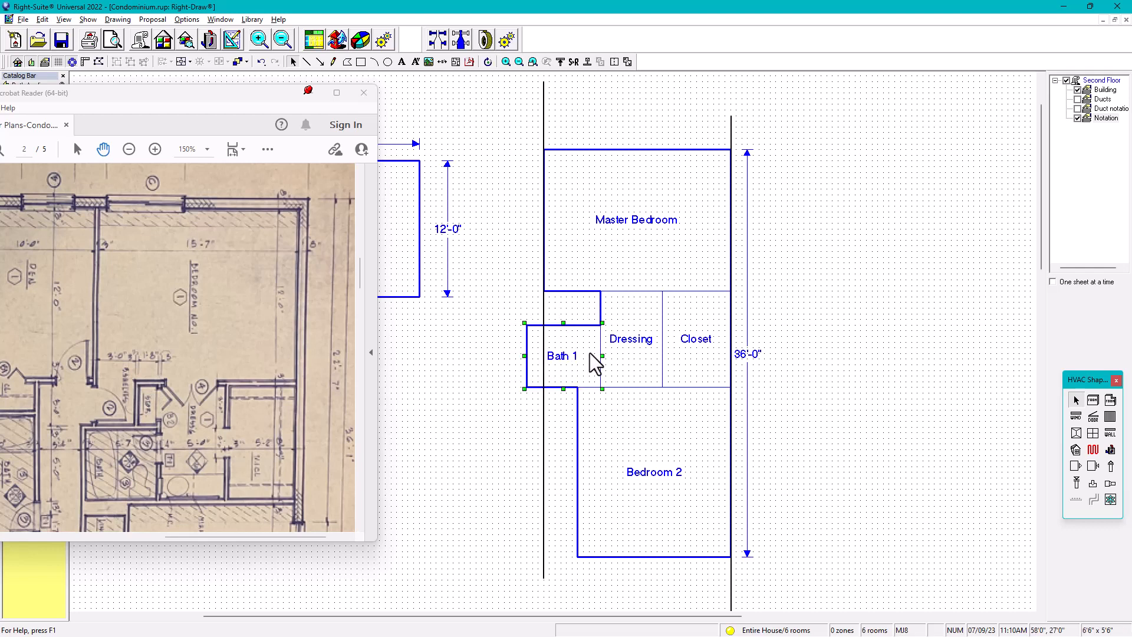
left_click_drag(589, 353, 447, 349)
left_click(465, 357)
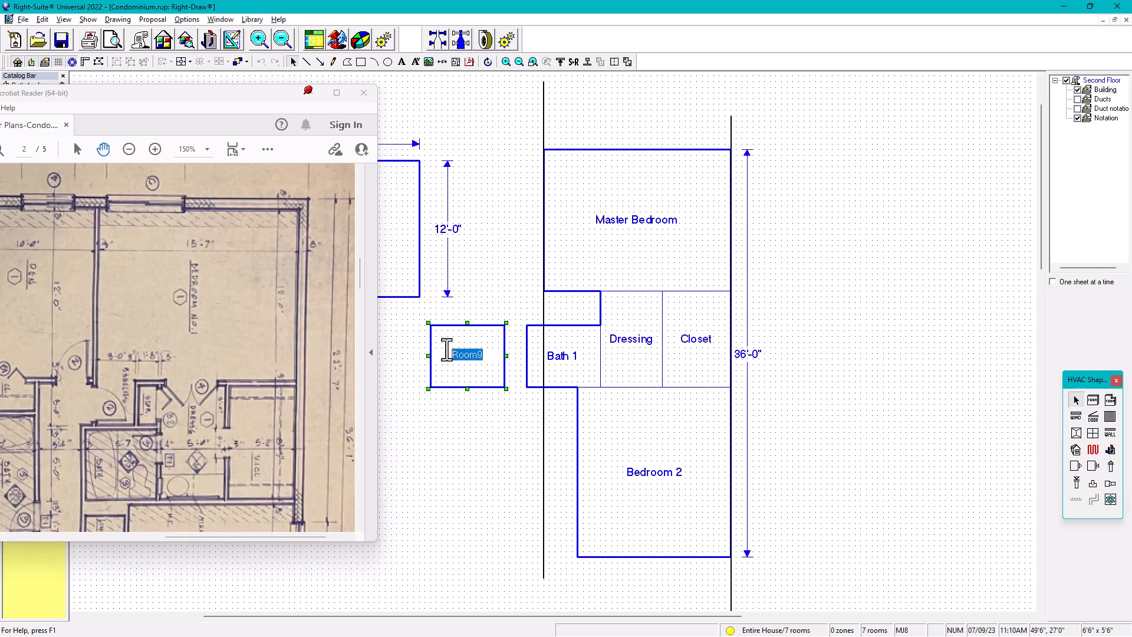
type("1")
key("Return")
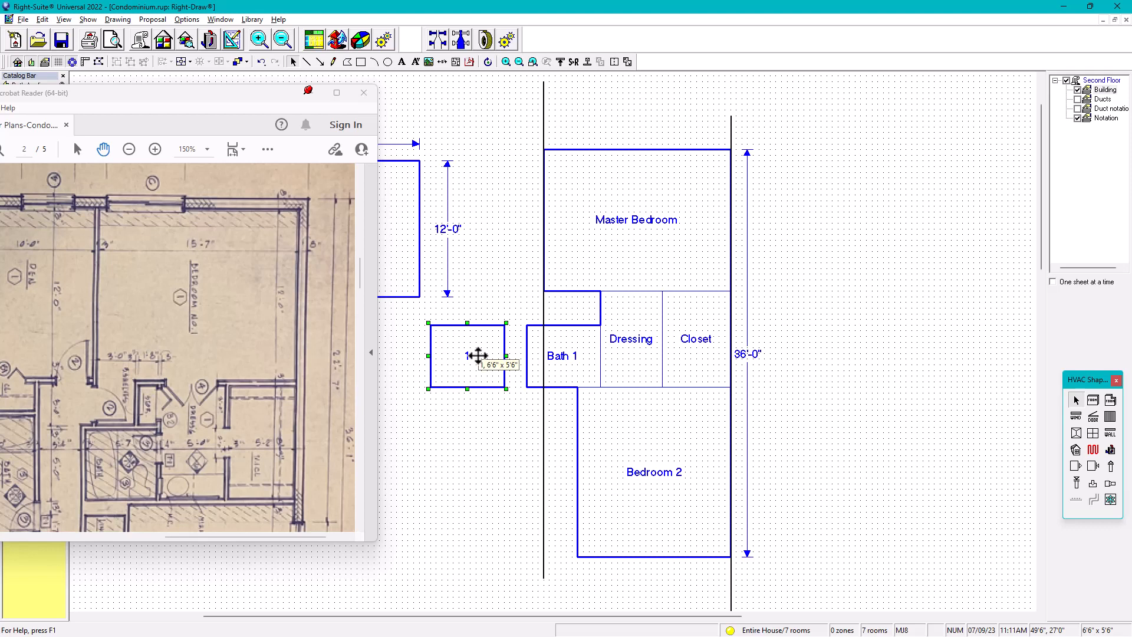
Narrow room 1 to 2'-0" and place it against Dressing's left wall, directly below the Master Bedroom
key("shift+Left")
key("shift+Left")
key("shift+Left")
key("shift+Left")
key("shift+Left")
key("shift+Left")
key("shift+Left")
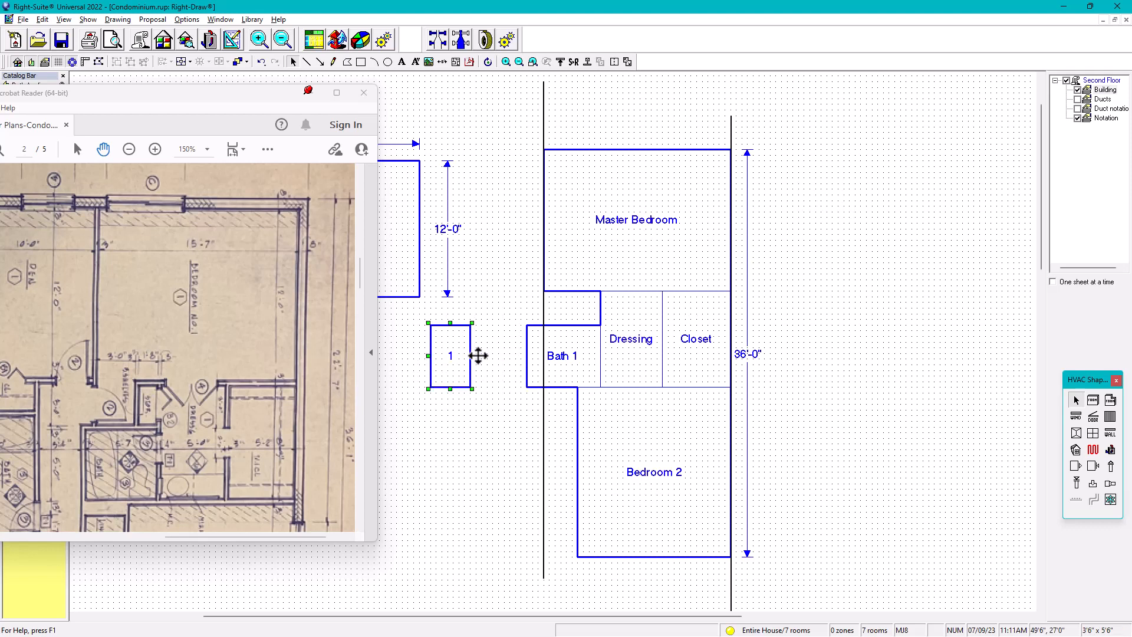
key("shift+Left")
key("shift+Left")
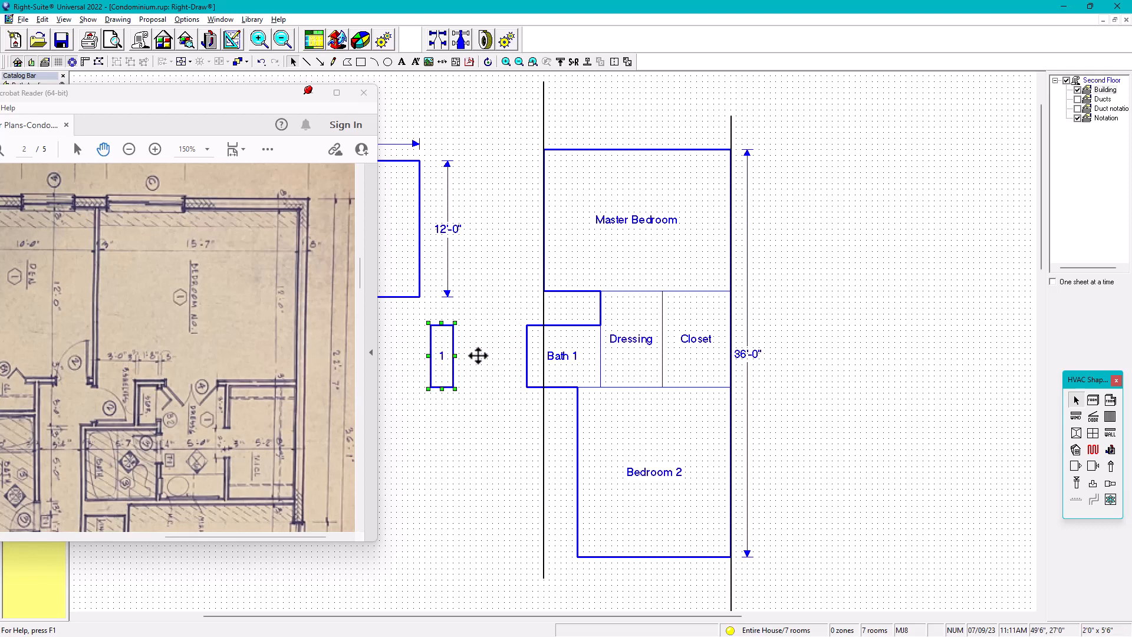
left_click_drag(449, 340, 596, 307)
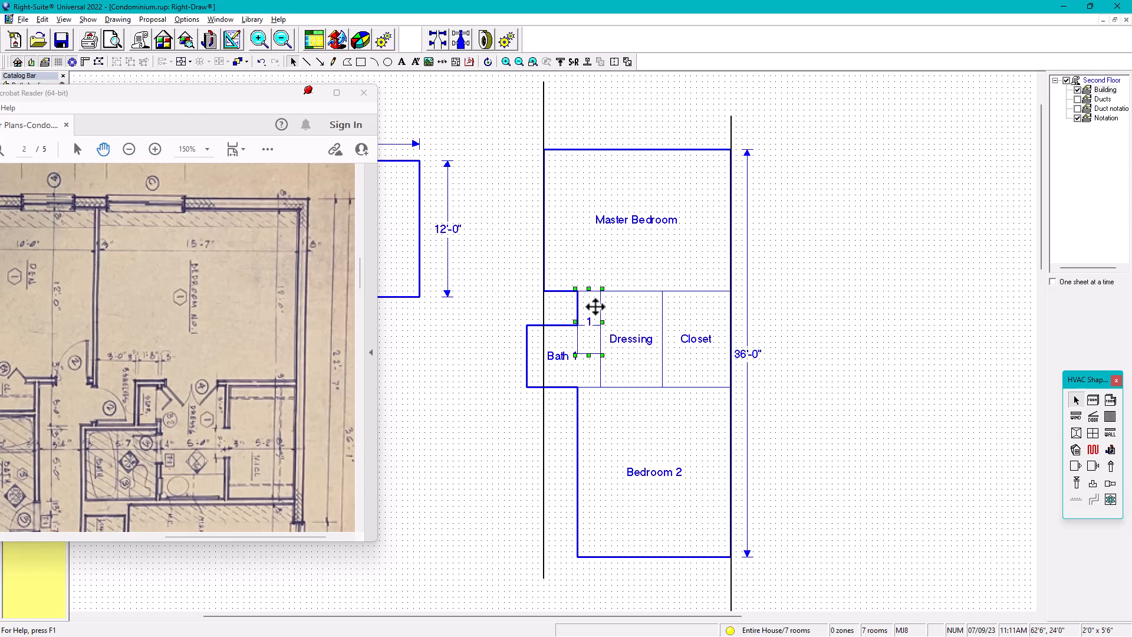
Shorten room 1 to 3'-0" deep so it ends at Bath 1's top wall
left_click(590, 355)
key("shift+Up")
key("shift+Up")
key("shift+Up")
key("shift+Up")
key("shift+Up")
Try room 1 at 1'-6" wide against Dressing, and restore its 2'-0" width and position
key("shift+Left")
key("Right")
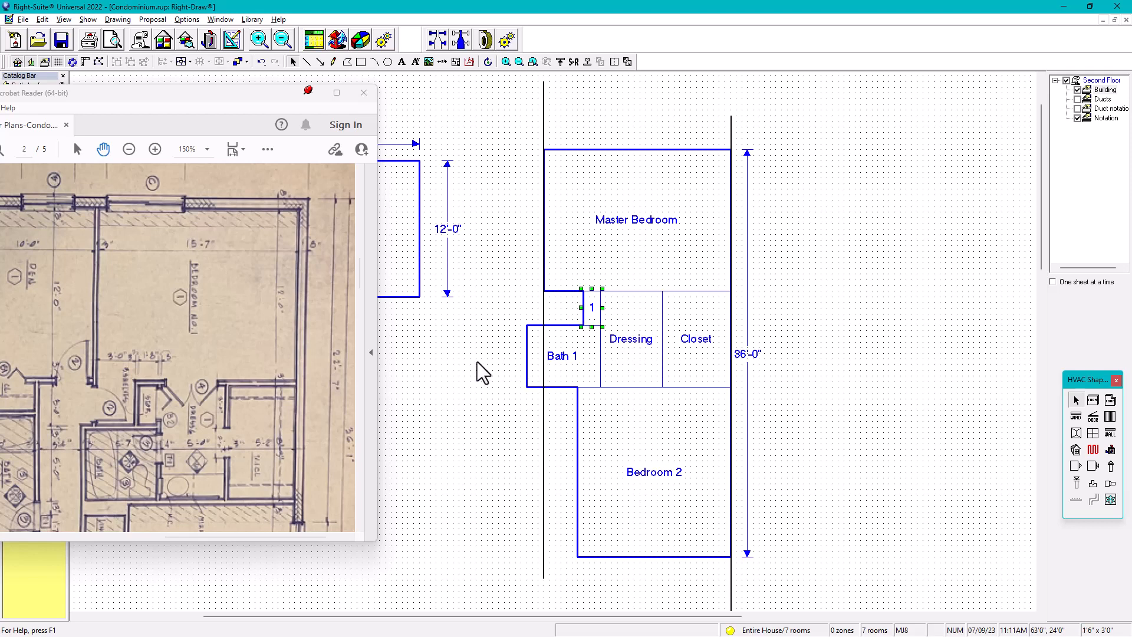
left_click(482, 344)
double_click(866, 306)
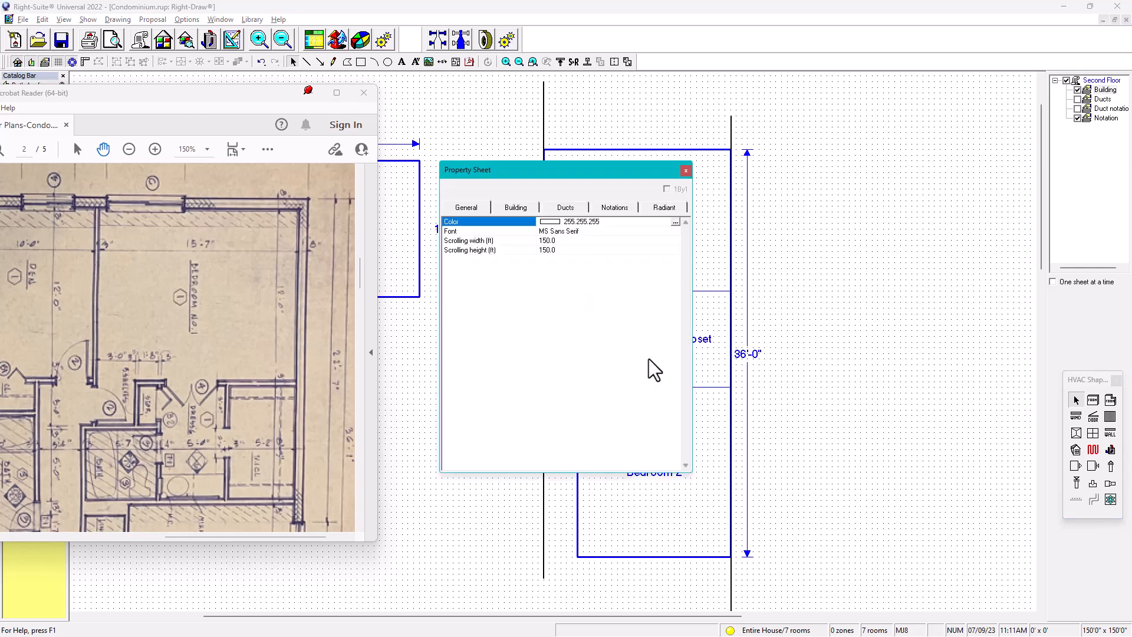
left_click(685, 171)
left_click(587, 313)
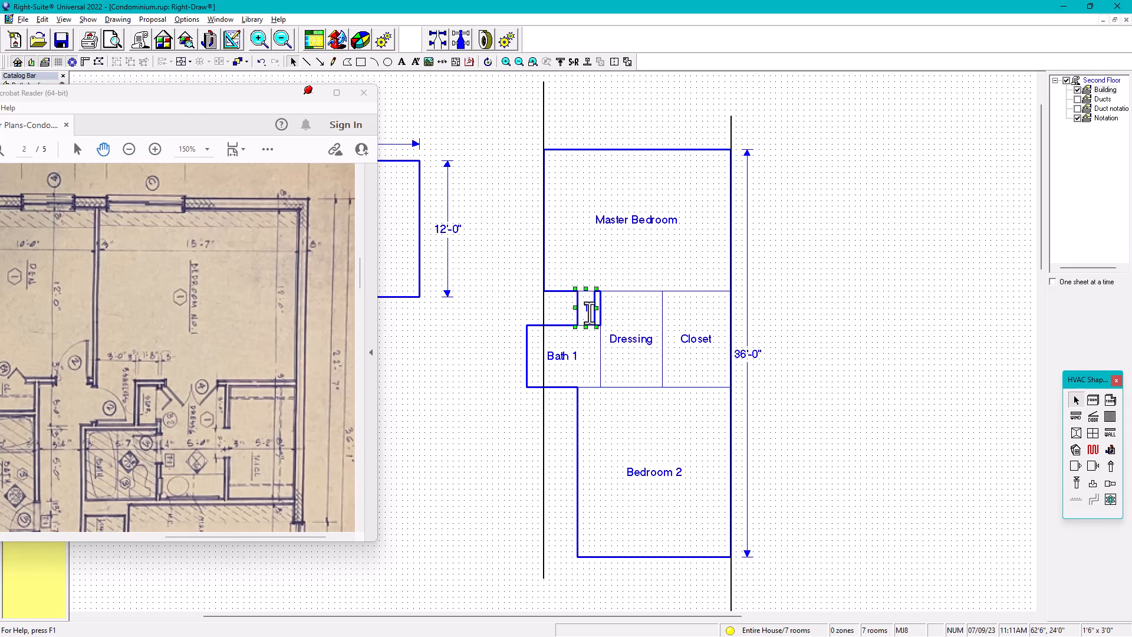
key("shift+Right")
left_click(867, 320)
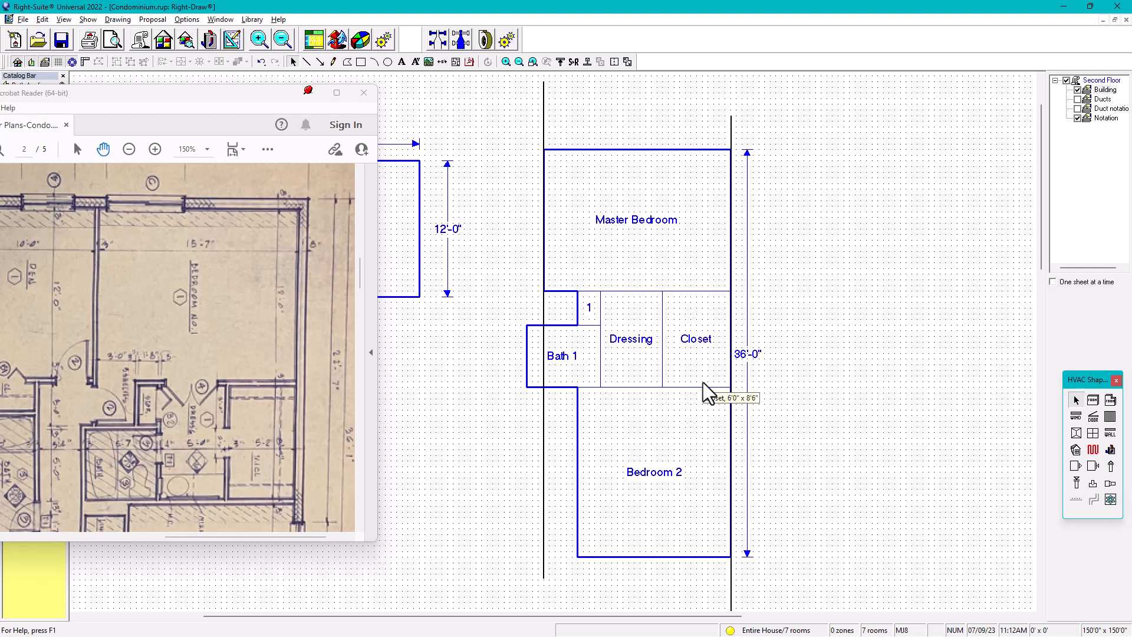
Show the Ducts layer to check the registers in the rooms, and hide it again
left_click(1079, 99)
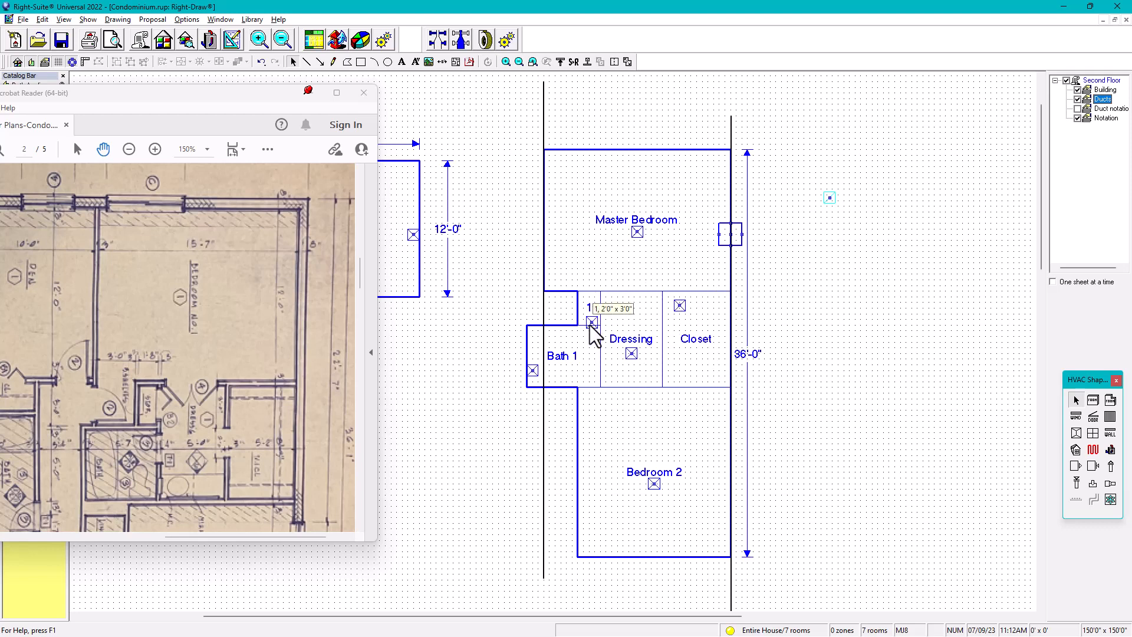
left_click(1078, 99)
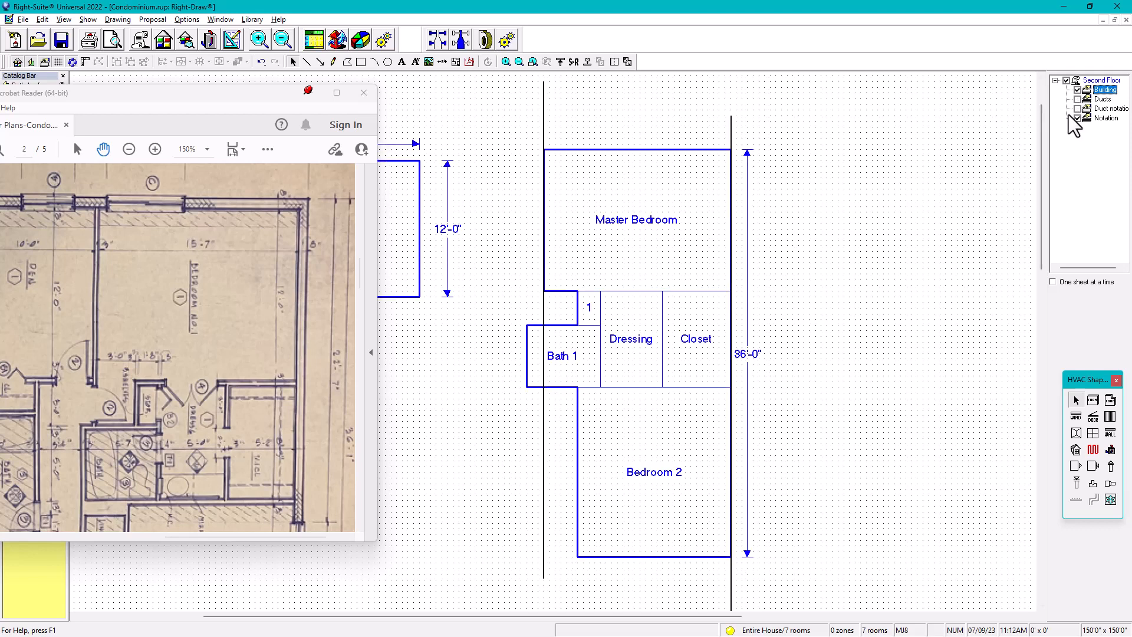
Combine room 1 with Dressing into a single L-shaped Dressing room
left_click(593, 317)
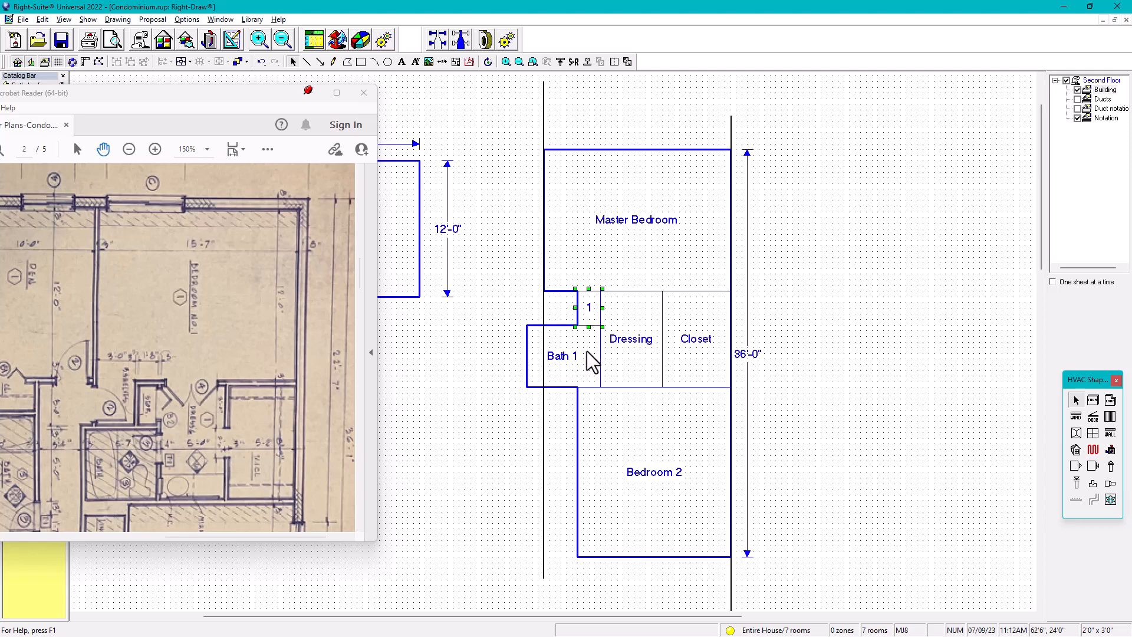
left_click(621, 317)
left_click(596, 317, "shift")
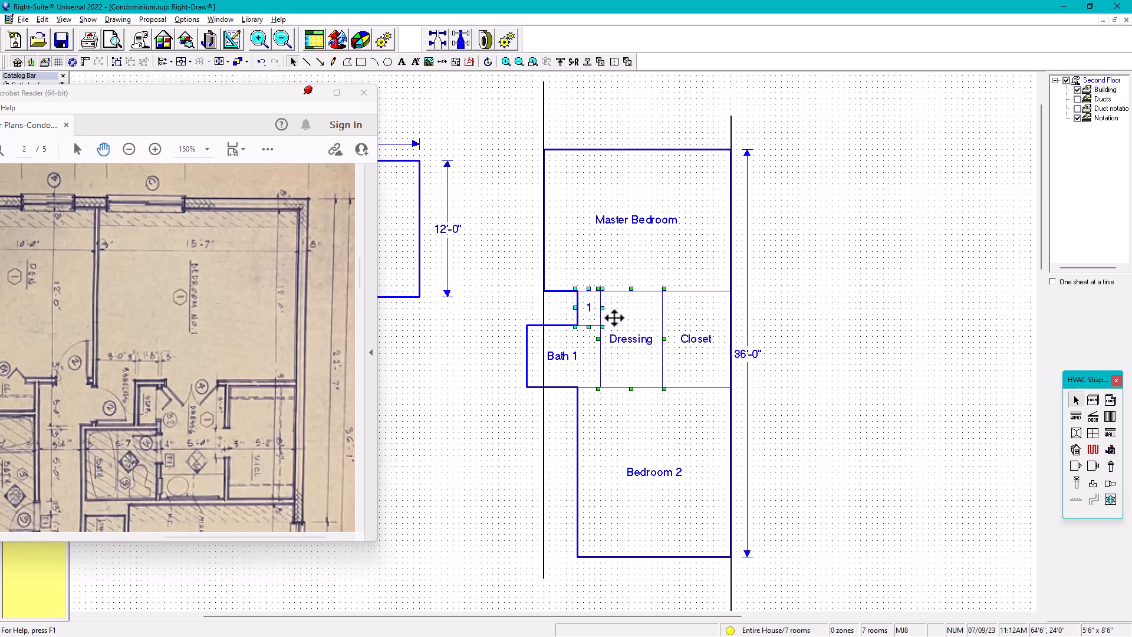
left_click(601, 62)
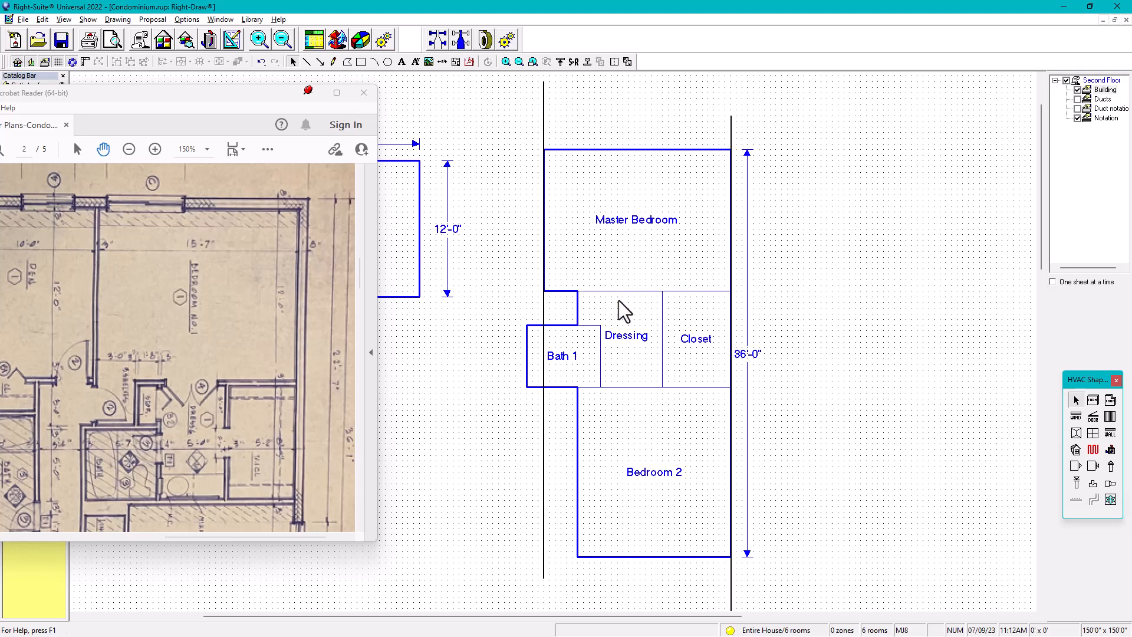
Make another copy of Bath 1 to its left and name it 1
mouse_move(590, 308)
left_click(613, 244)
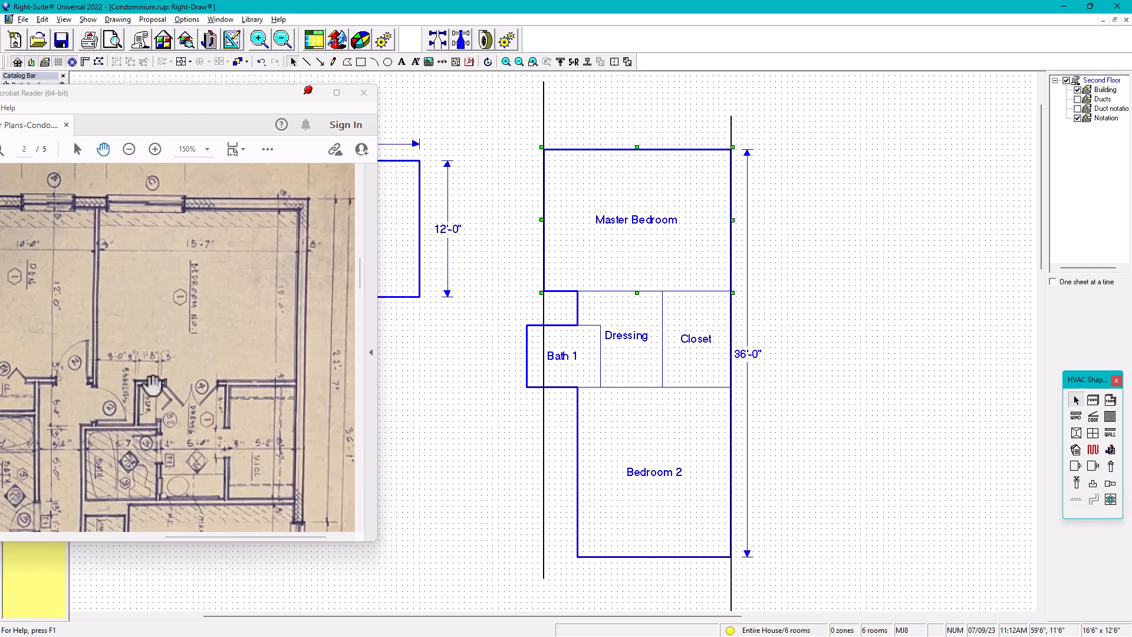
left_click(580, 352)
left_click_drag(580, 352, 497, 349)
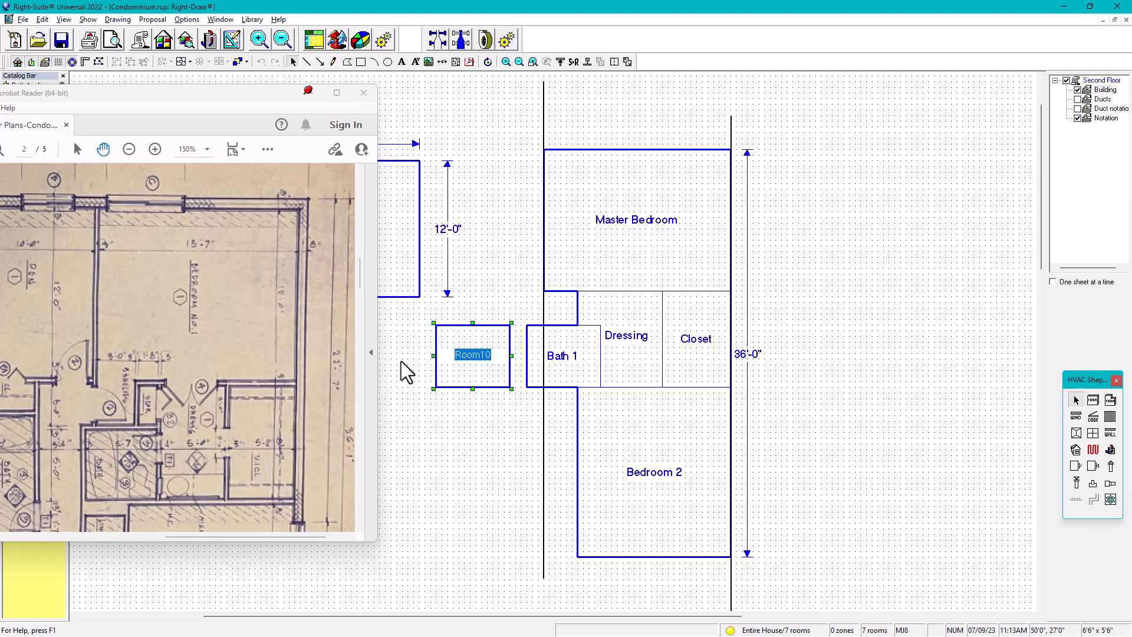
type("1")
key("Return")
Resize the new room 1 to 3'-0" by 3'-0" and fit it into the gap between Master Bedroom, Dressing and Bath 1
left_click_drag(512, 389, 477, 337)
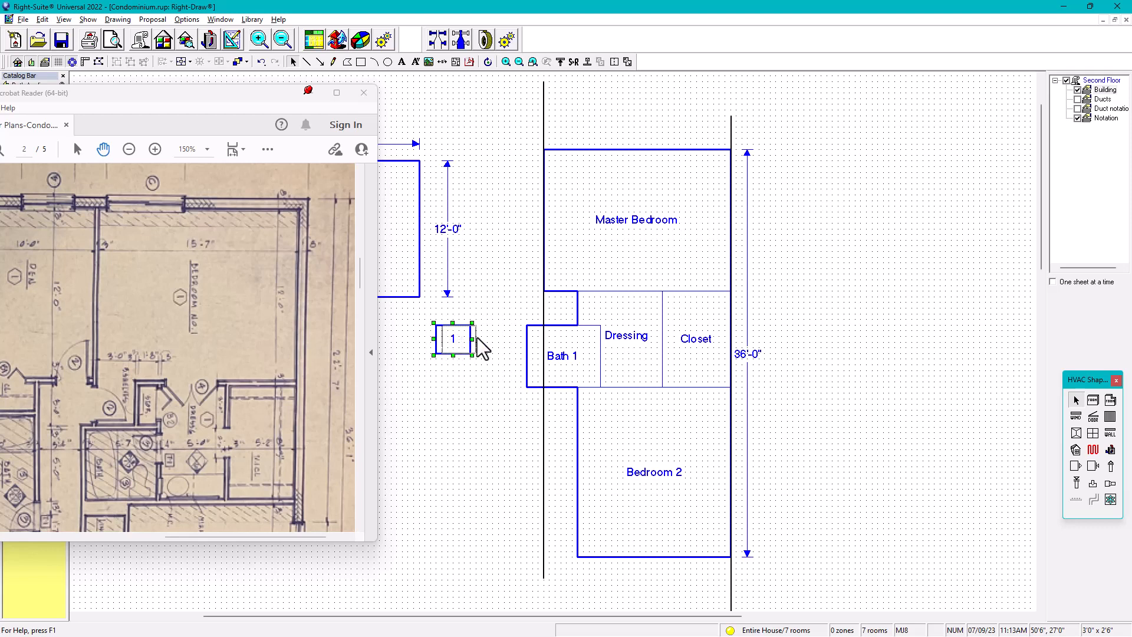
left_click_drag(533, 313, 568, 310)
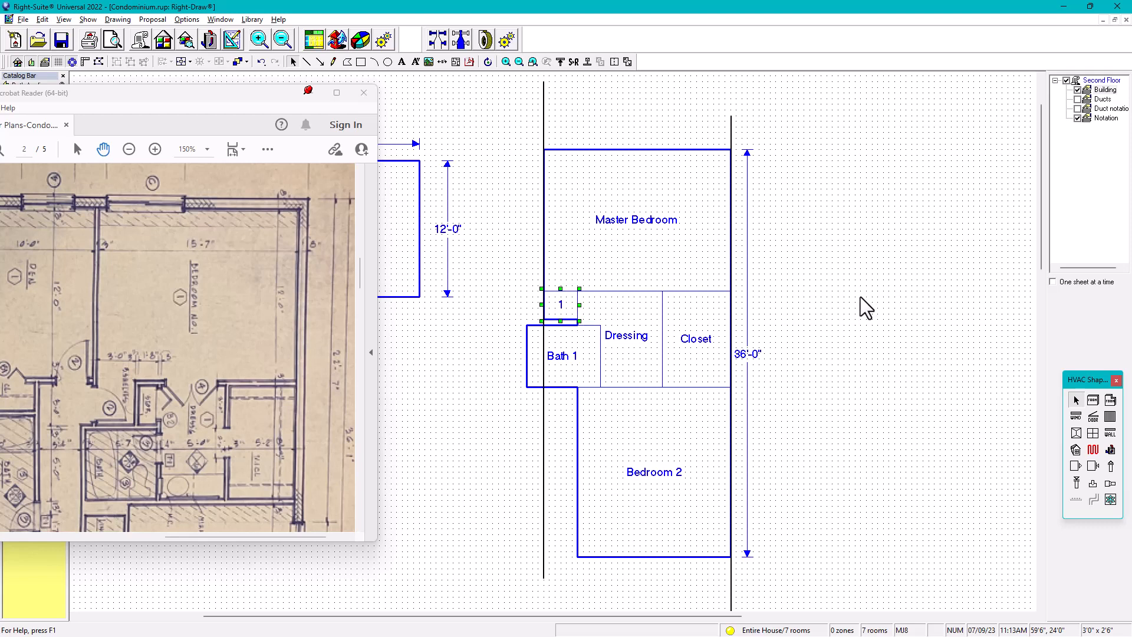
key("shift+Down")
key("Escape")
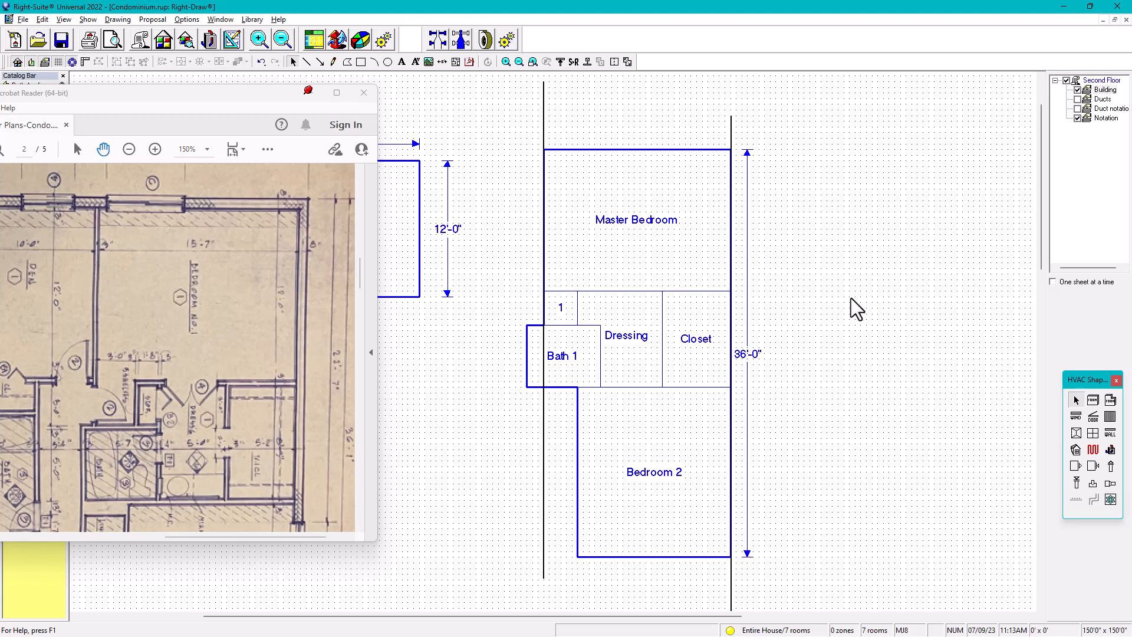
Combine room 1 with Master Bedroom so that they form a single L-shaped Master Bedroom
left_click(621, 245)
left_click(571, 317, "shift")
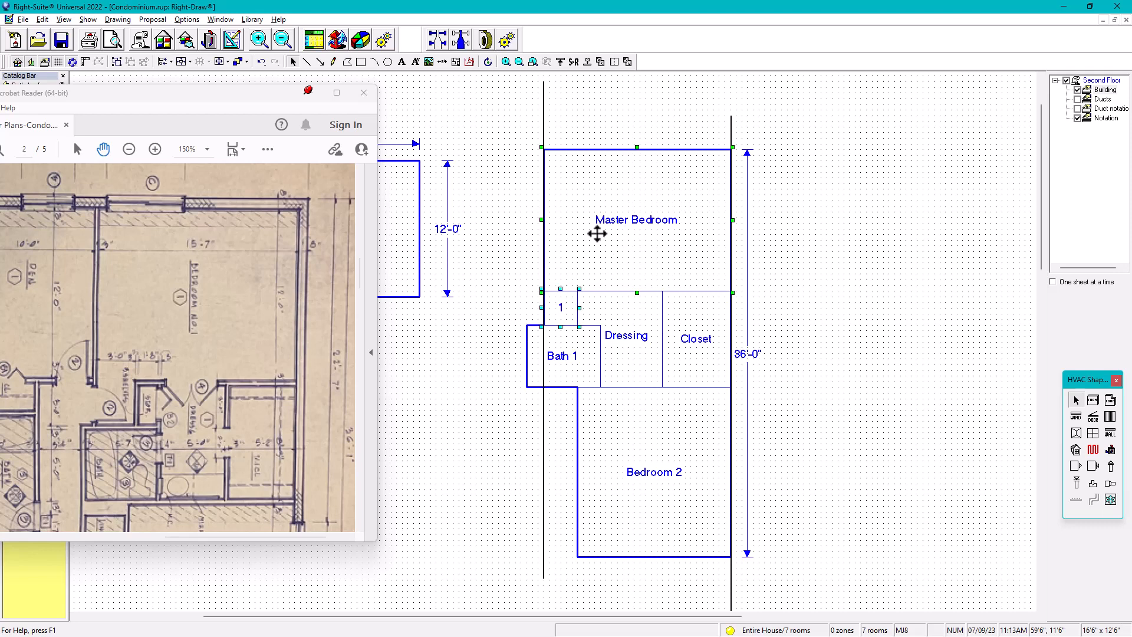
left_click(600, 63)
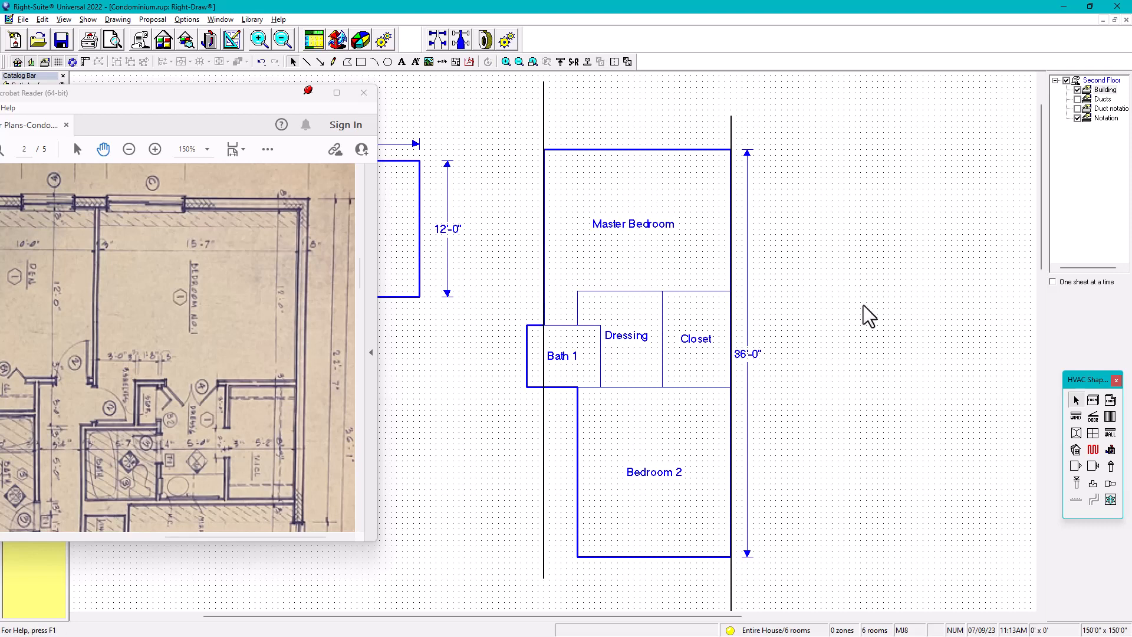
mouse_move(569, 257)
mouse_move(638, 252)
Draw a polygonal L-shaped room, 15'-0" by 16'-0" overall, to the right of the plan with a small leg at its lower-left corner
left_click(1110, 400)
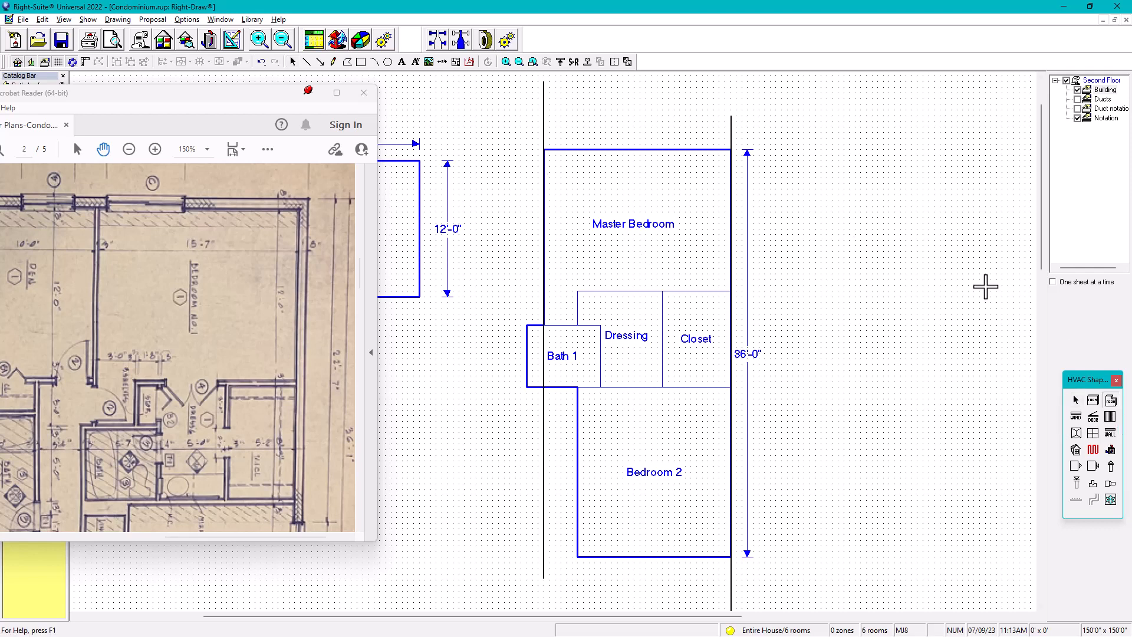
left_click(803, 150)
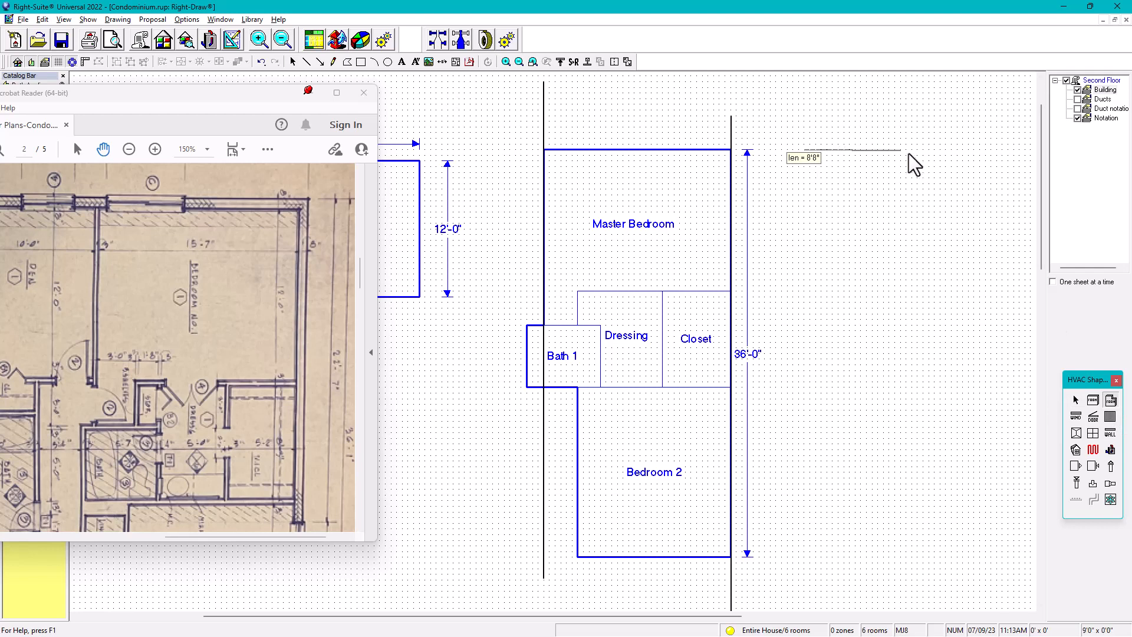
left_click(974, 150)
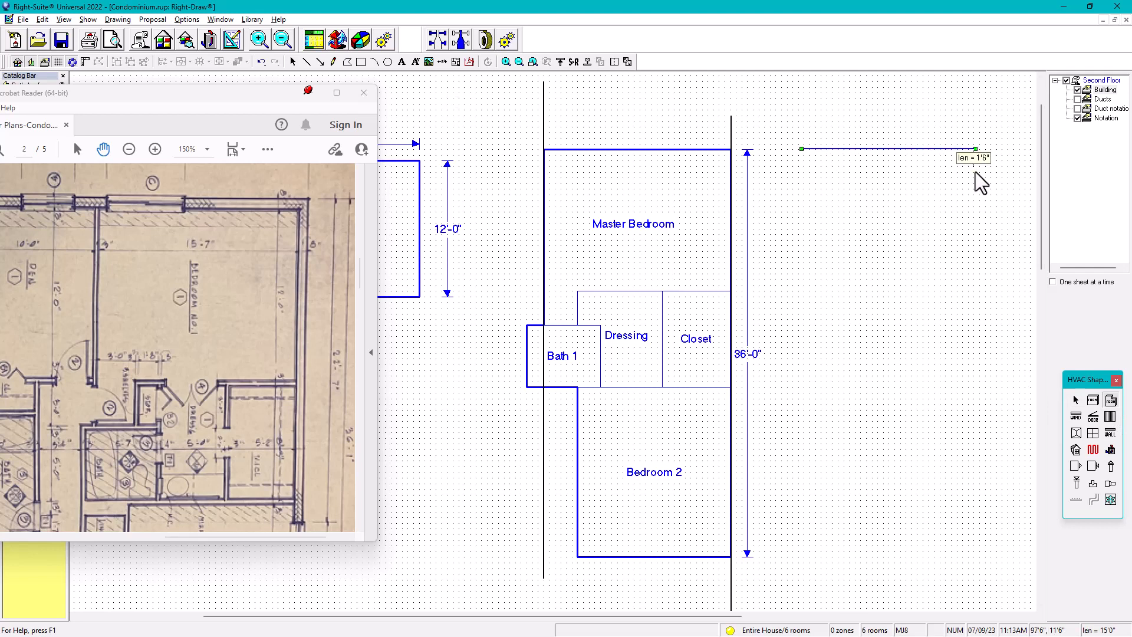
left_click(970, 299)
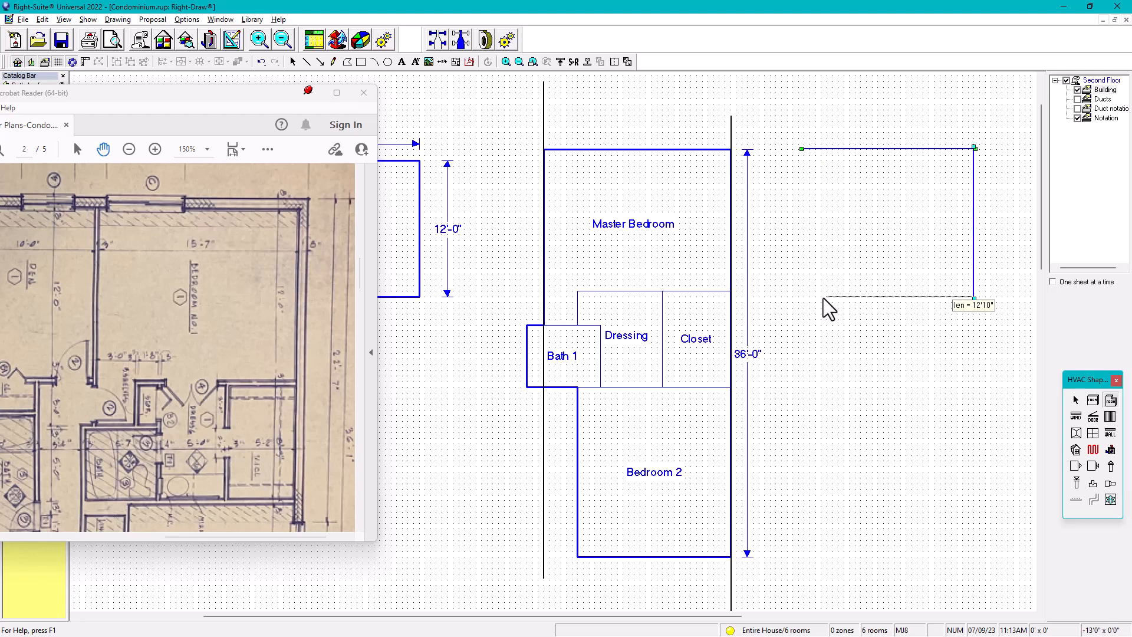
left_click(837, 298)
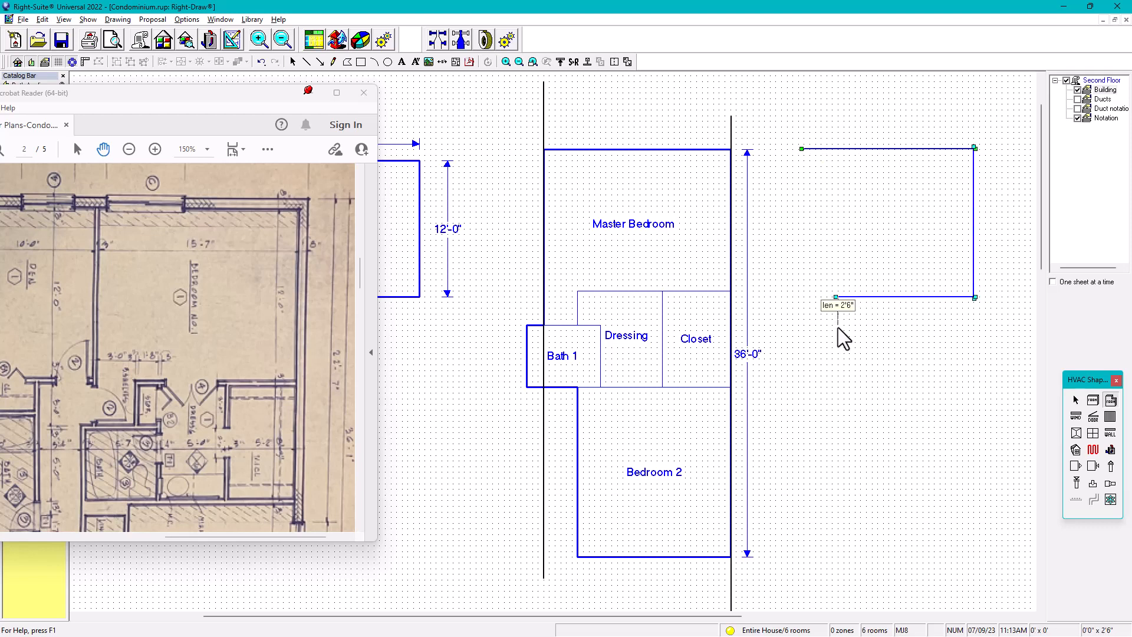
left_click(838, 331)
left_click(803, 329)
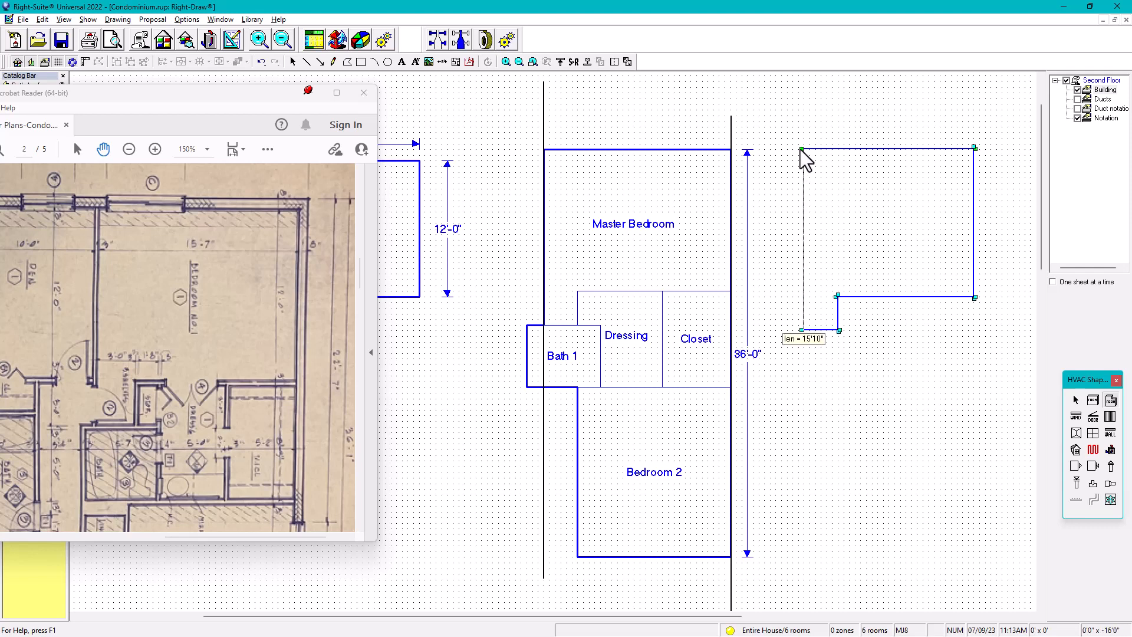
left_click(801, 150)
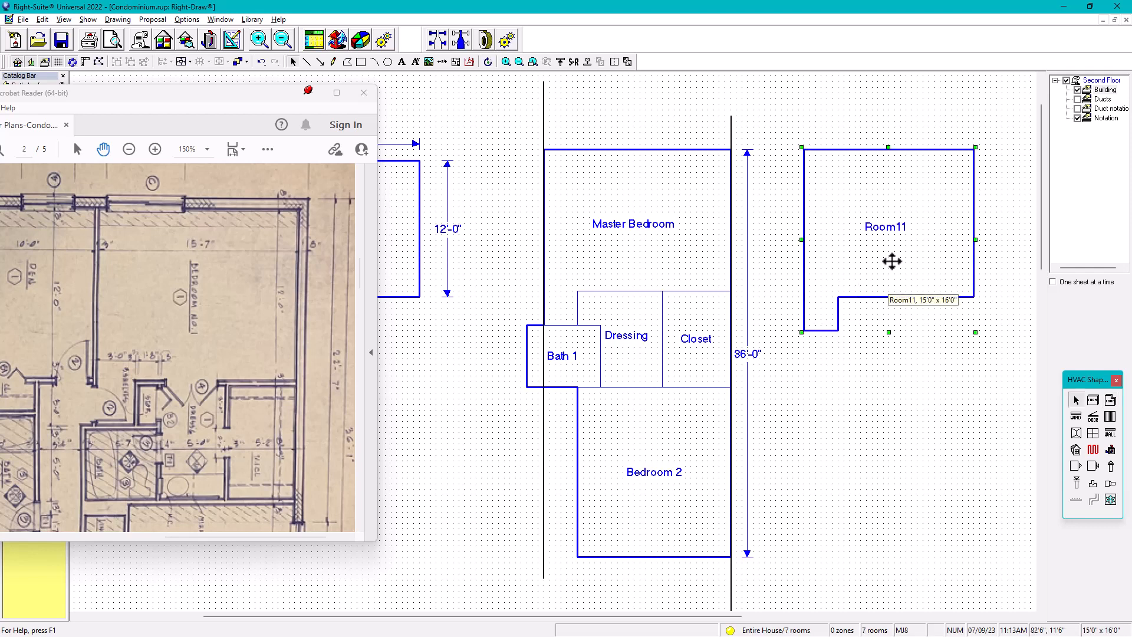
Rename the freshly drawn L-shaped room as Master Bed
double_click(905, 224)
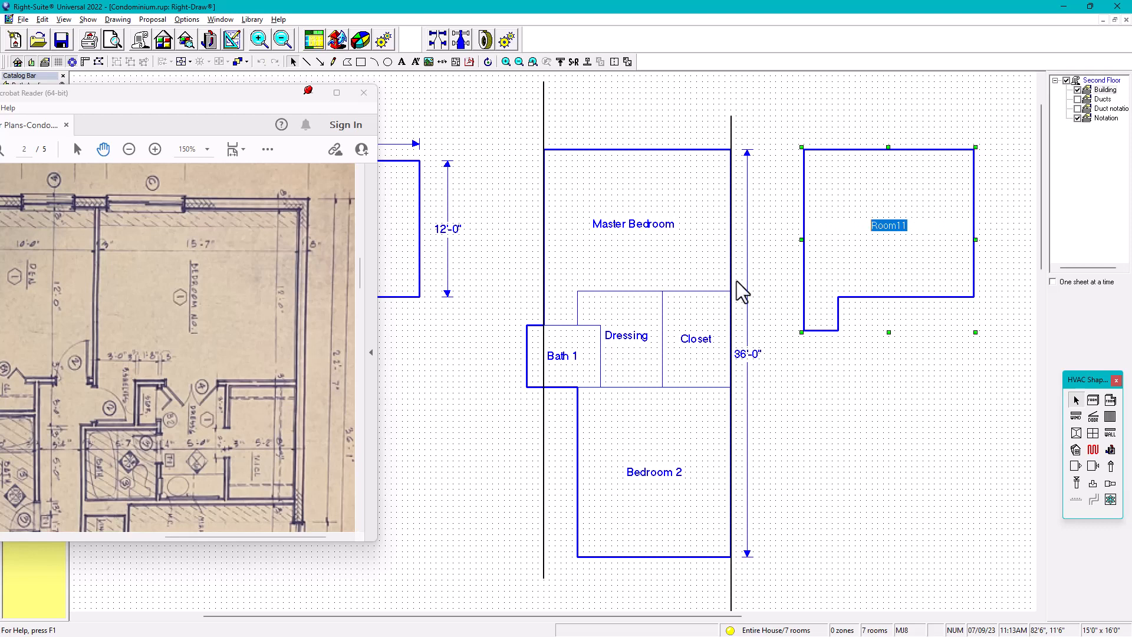
type("MAster")
key("BackSpace")
key("BackSpace")
key("BackSpace")
key("BackSpace")
key("BackSpace")
type("aster Bed")
left_click(909, 398)
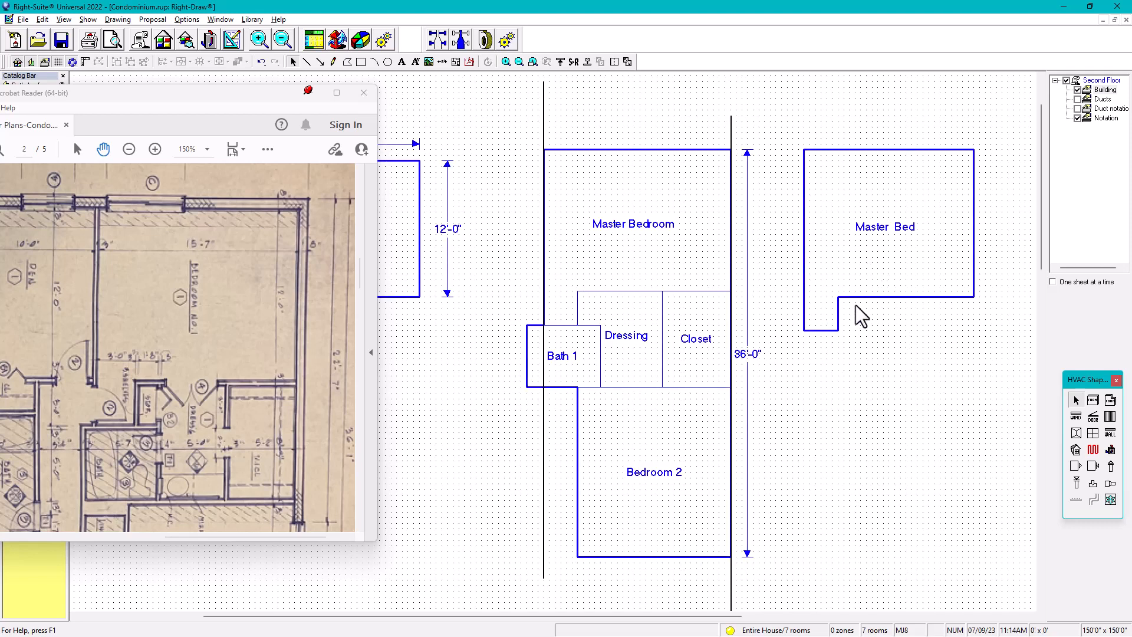
Place a 15'-0" by 12'-6" rectangular room below Master Bed, copy it downward and shrink the copy into a small leg at the lower-left corner
left_click(691, 359)
left_click_drag(691, 358, 805, 384)
left_click_drag(953, 385, 975, 386)
left_click_drag(889, 434, 896, 480)
left_click_drag(859, 425, 861, 506)
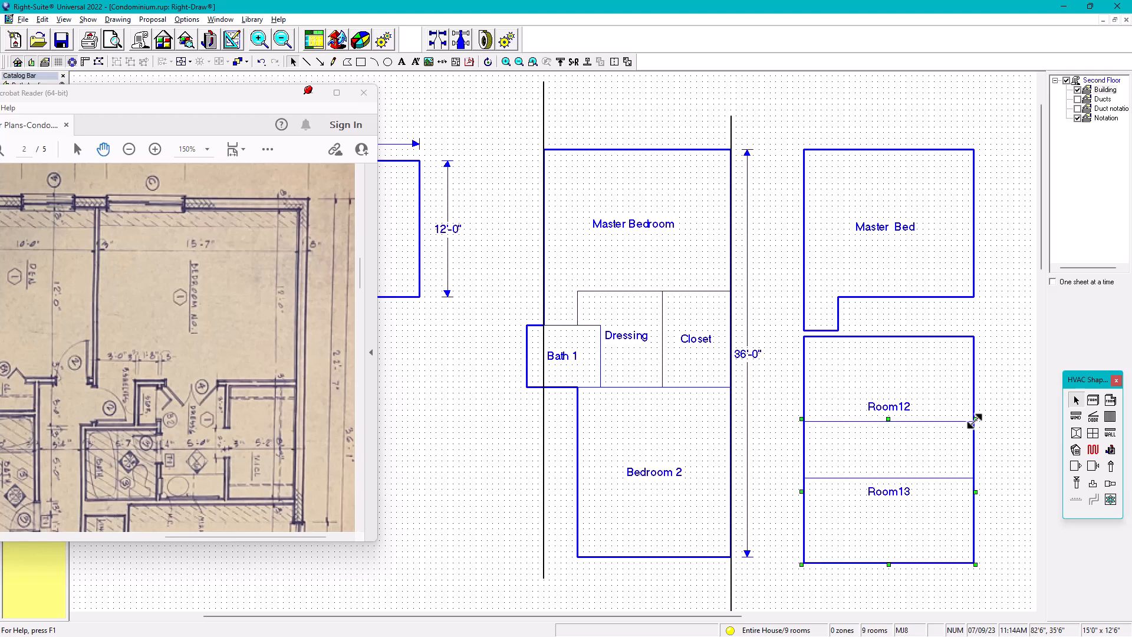
left_click_drag(974, 420, 858, 479)
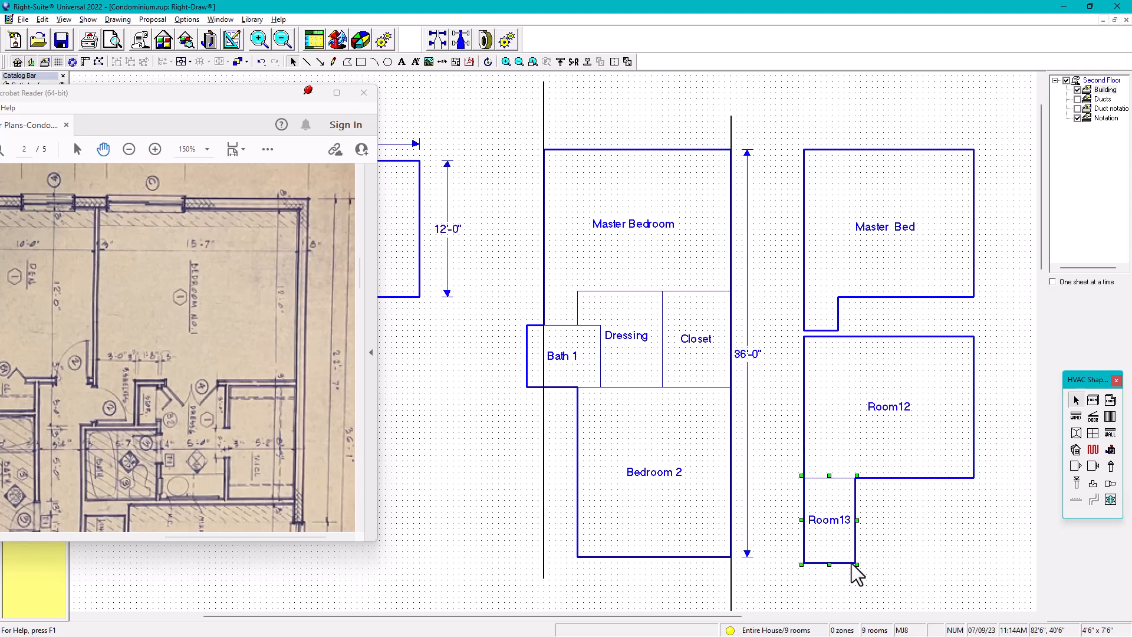
left_click_drag(852, 564, 838, 512)
Combine the rectangular room below Master Bed with its small leg into one L-shaped room
left_click(879, 442)
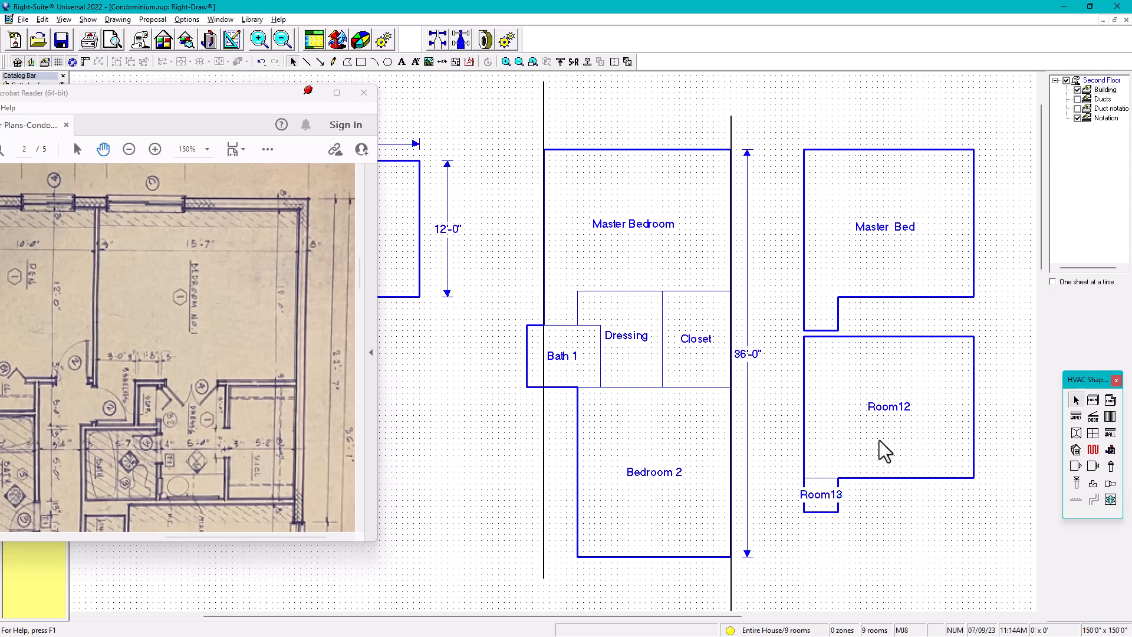
left_click(826, 501, "shift")
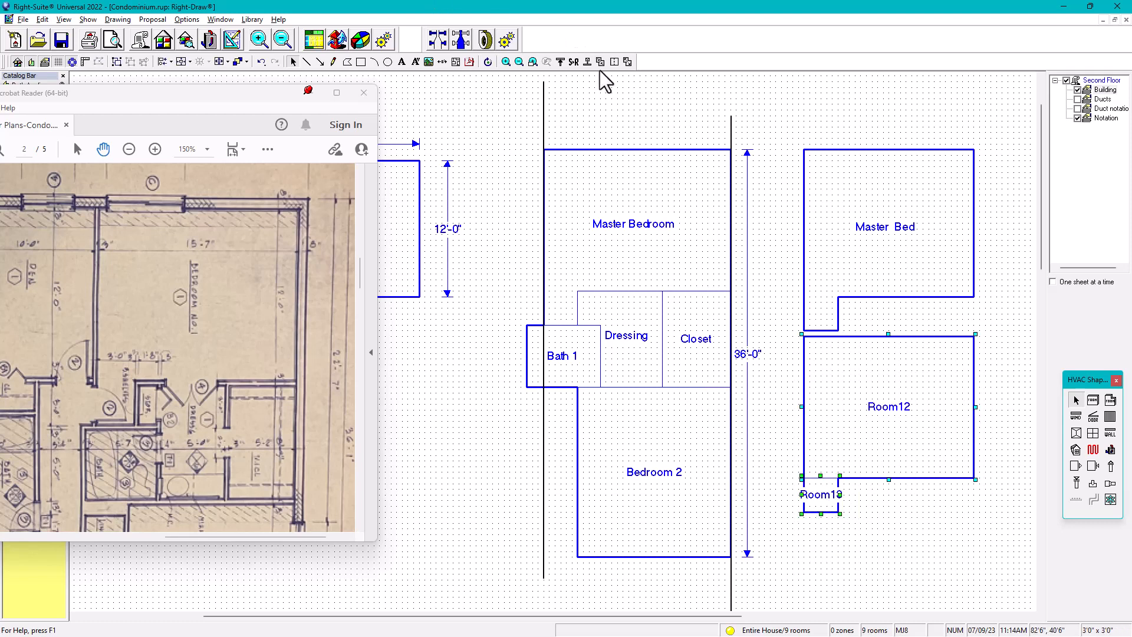
left_click(600, 61)
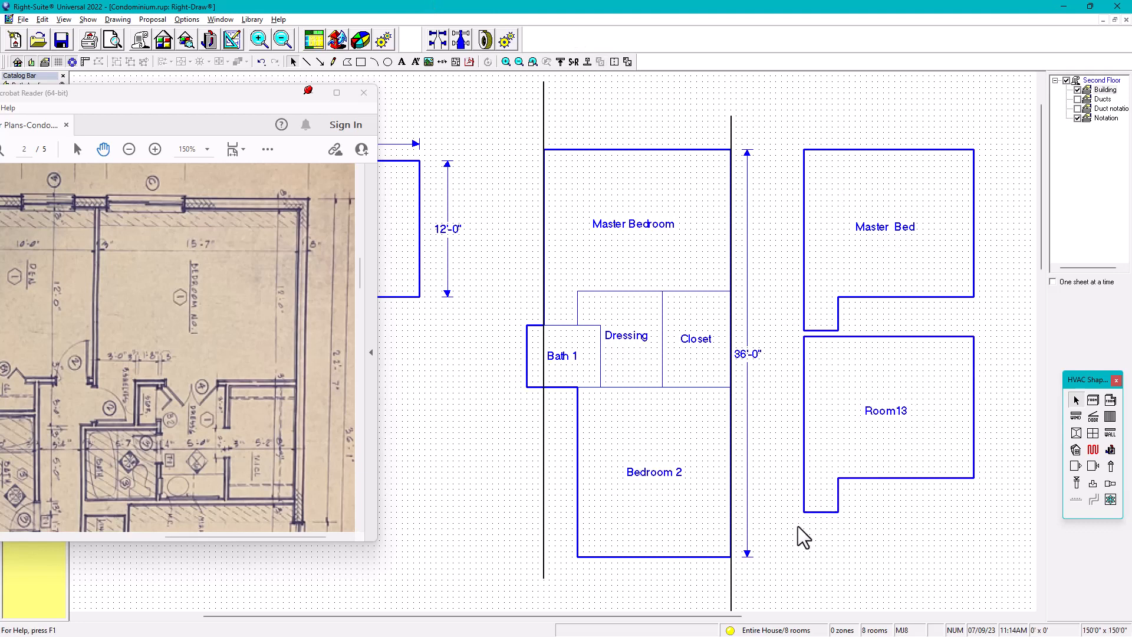
Delete both L-shaped practice rooms to the right of the plan
left_click(854, 387)
key("Delete")
left_click(887, 264)
key("Delete")
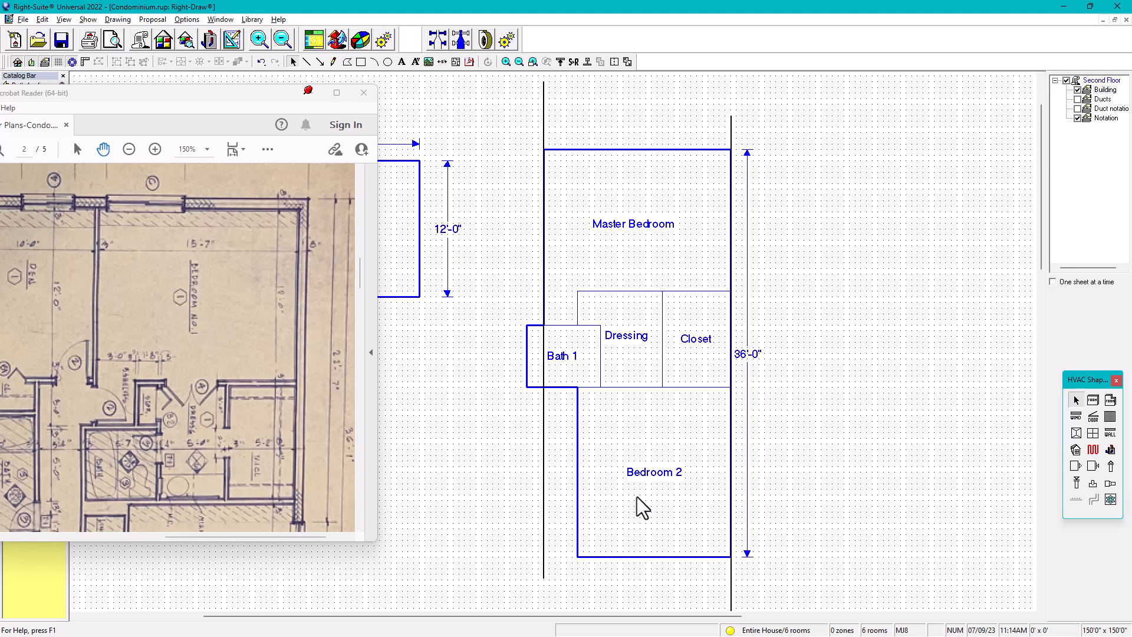
Delete the vertical reference line along Master Bedroom's left side, and undo that deletion
mouse_move(651, 211)
mouse_move(681, 271)
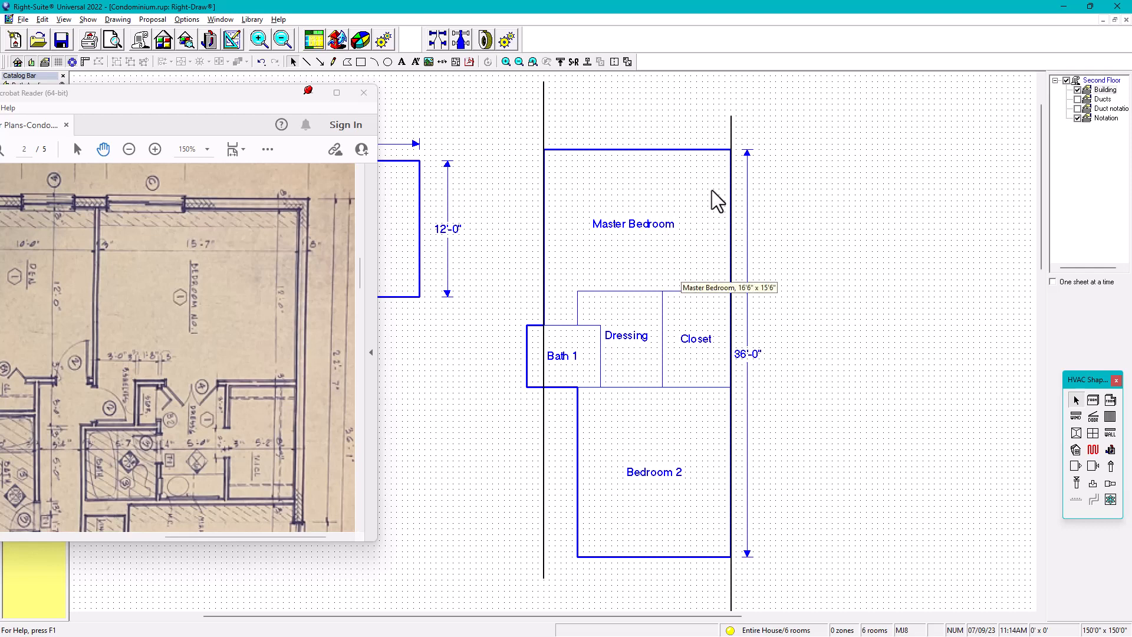
left_click(731, 125)
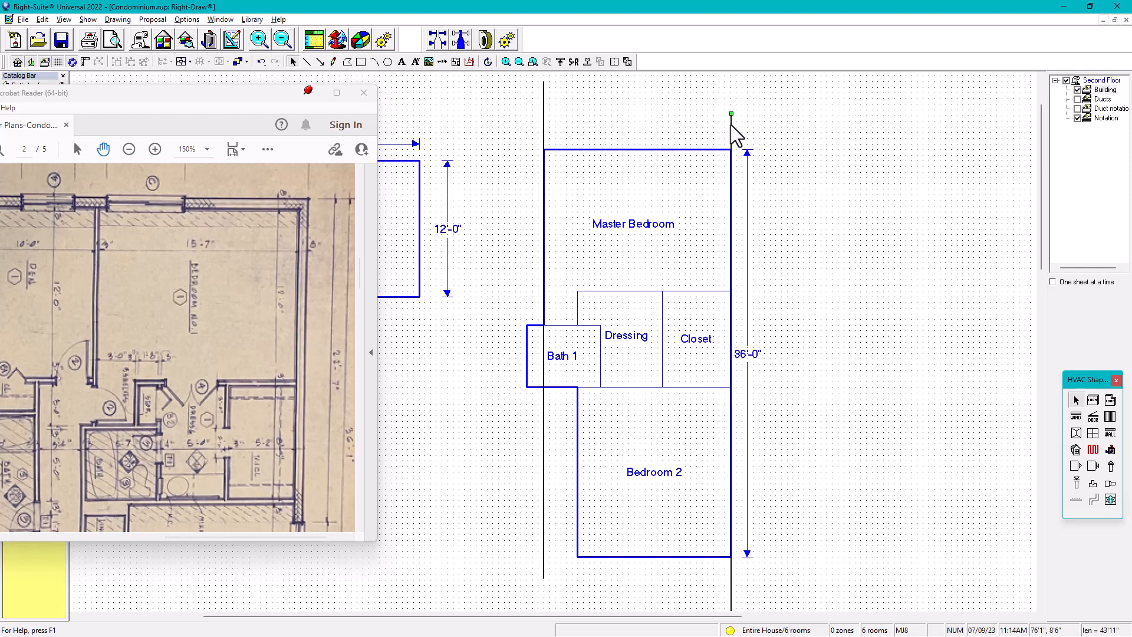
left_click(543, 122)
key("Delete")
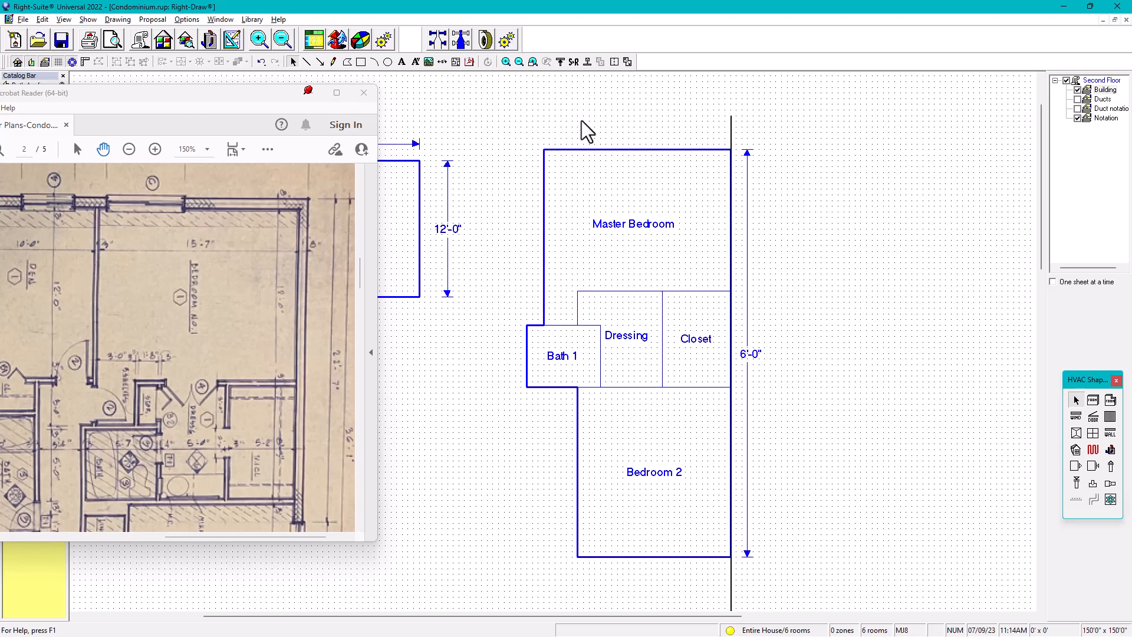
key("ctrl+z")
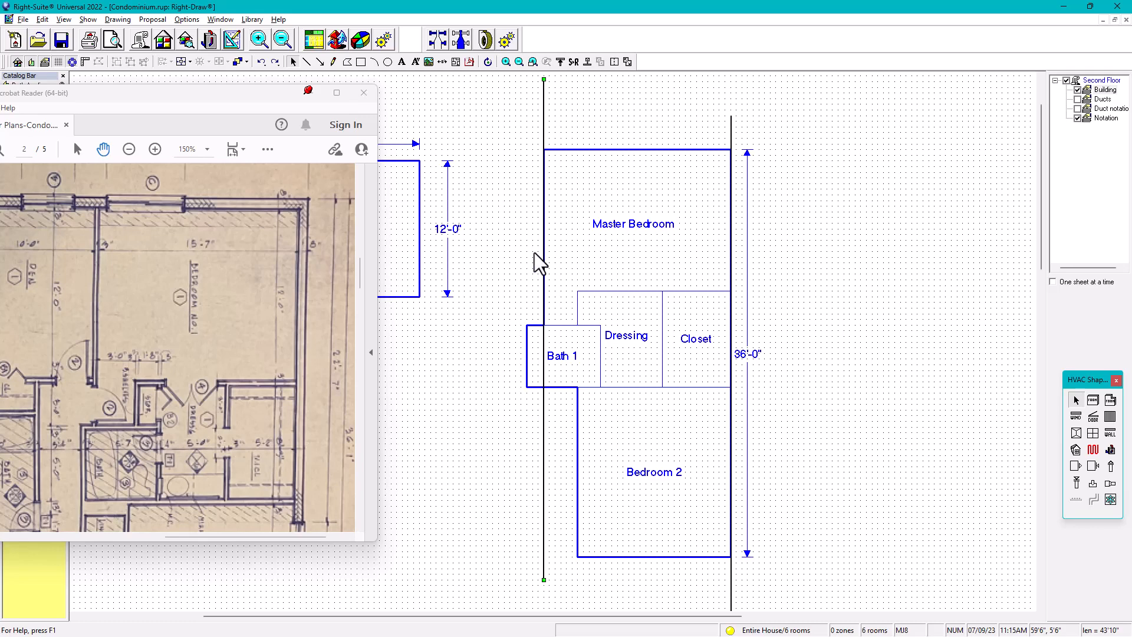
Bring the Den into view beside the other rooms and examine the floor plan PDF down to Bedroom No. 2 and its closets
scroll(635, 242, "down", 1)
middle_click_drag(634, 242, 730, 231)
scroll(730, 231, "up", 1)
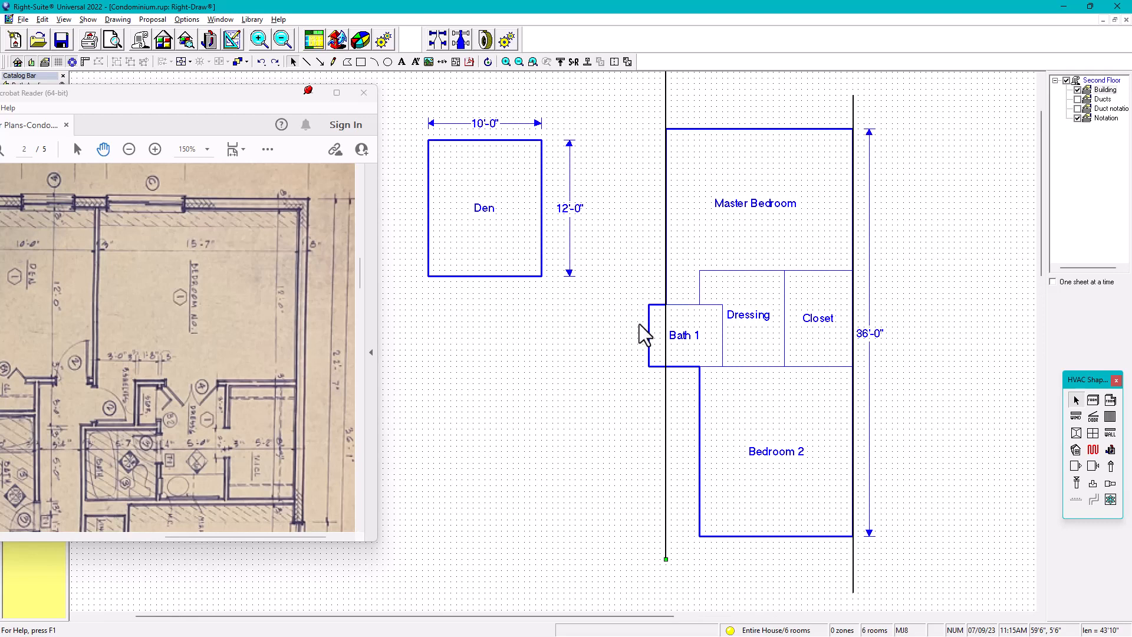
scroll(165, 400, "down", 4)
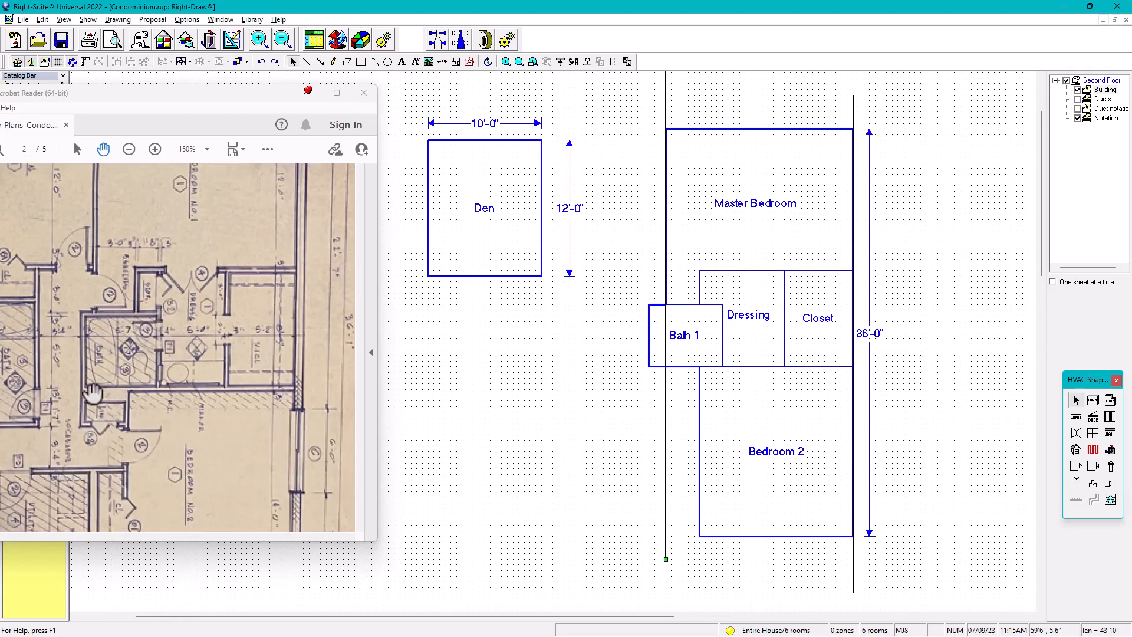
scroll(81, 371, "down", 1)
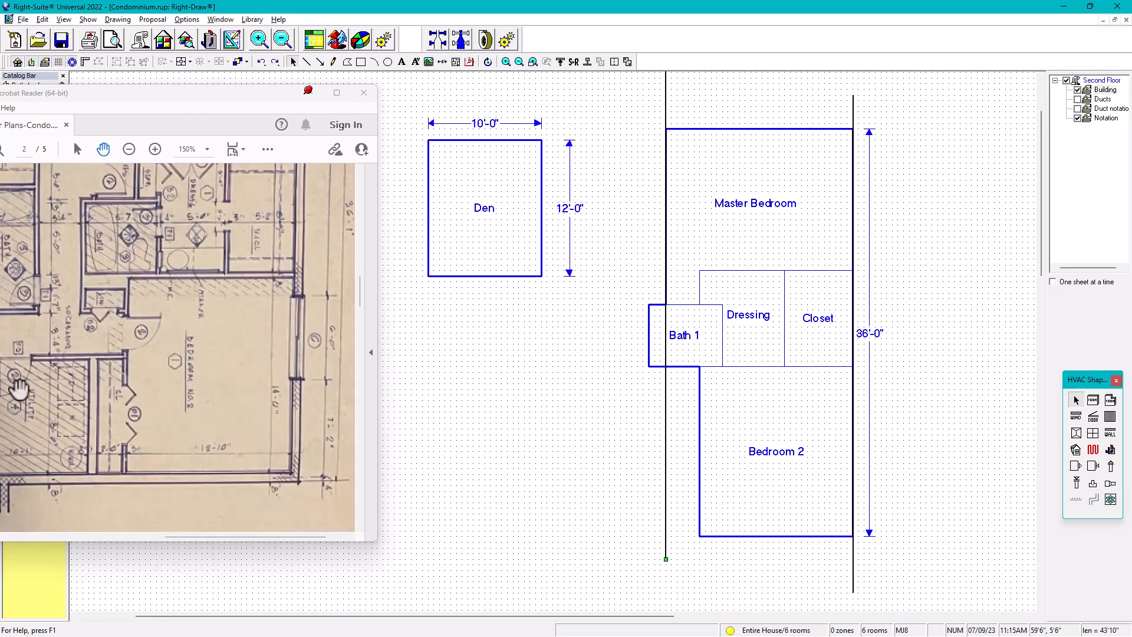